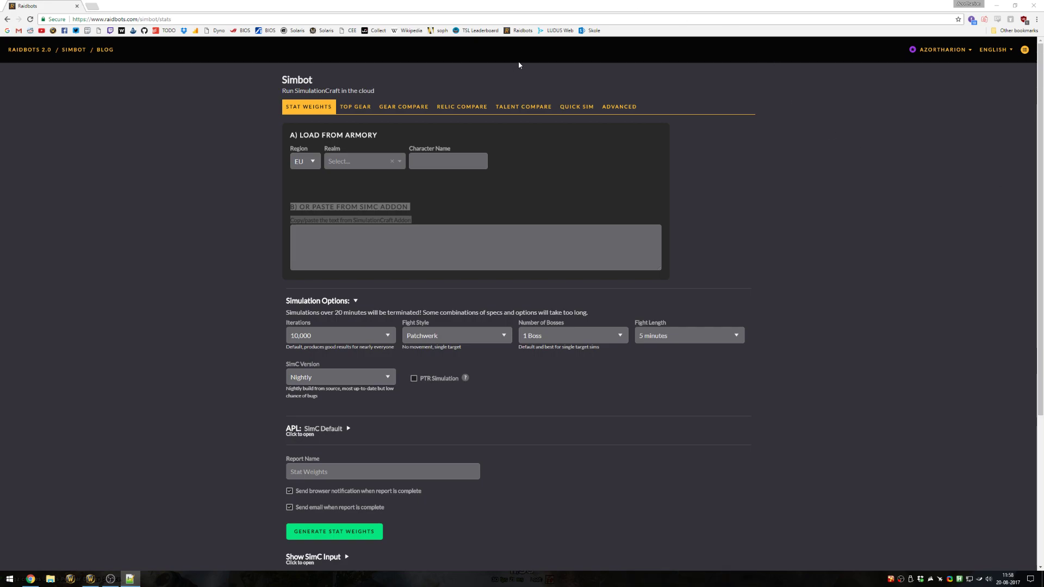
# In World of Warcraft, run /simc to bring up the hunter's SimulationCraft export
pyautogui.click(199, 209)
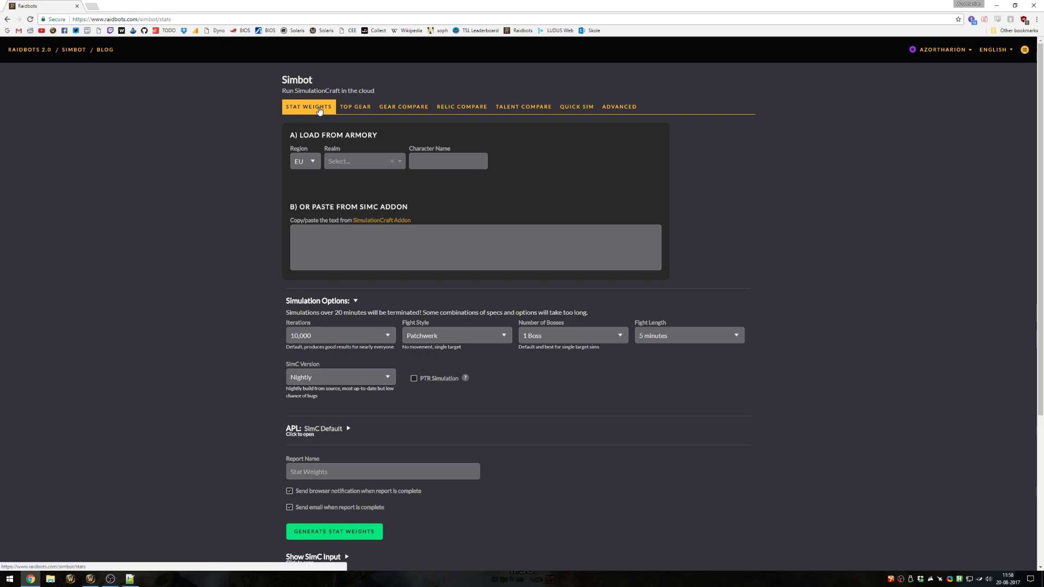
pyautogui.click(90, 578)
pyautogui.press('w')
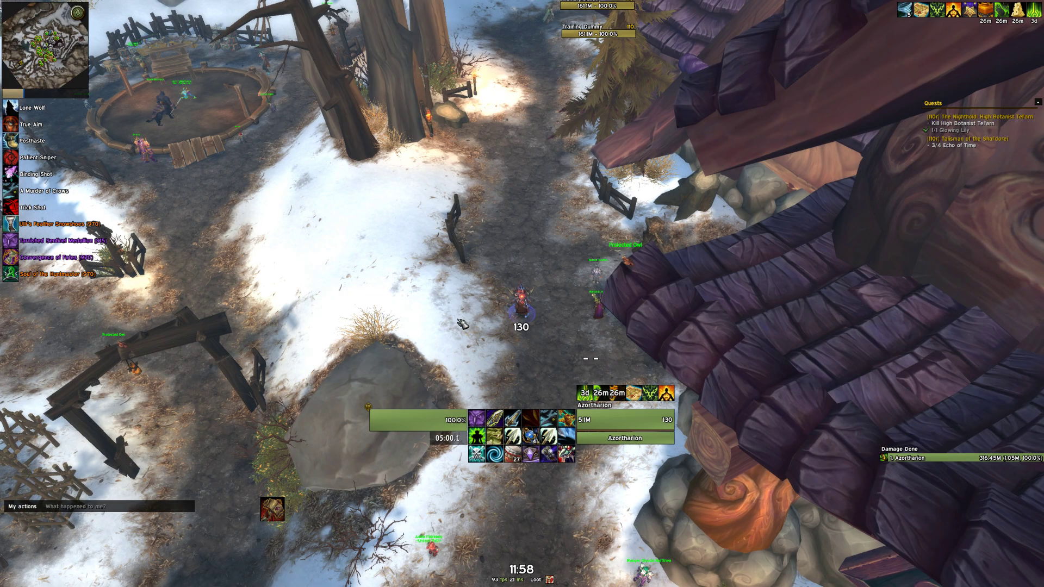
pyautogui.write('/s')
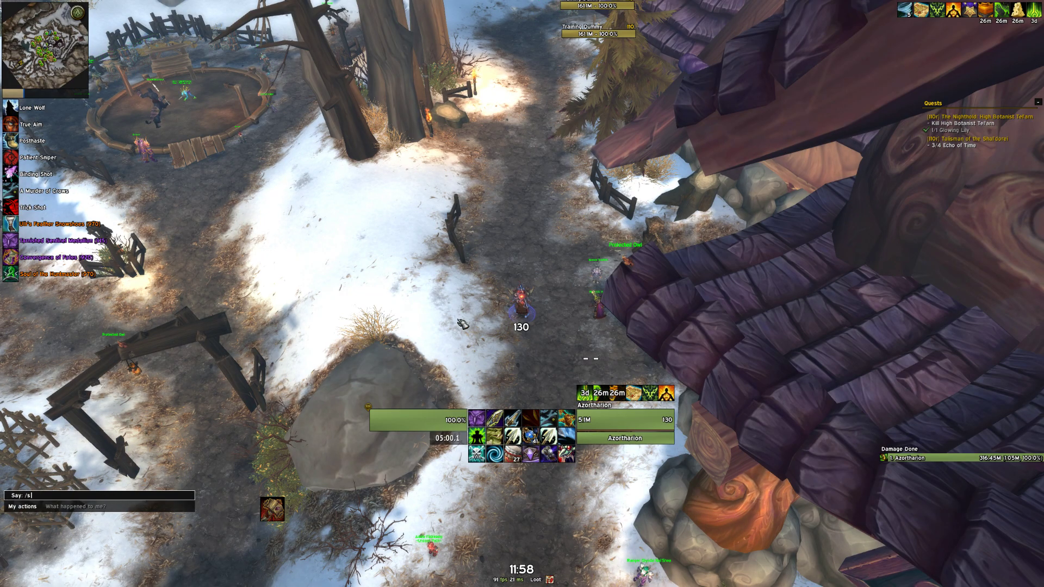
pyautogui.write('imc')
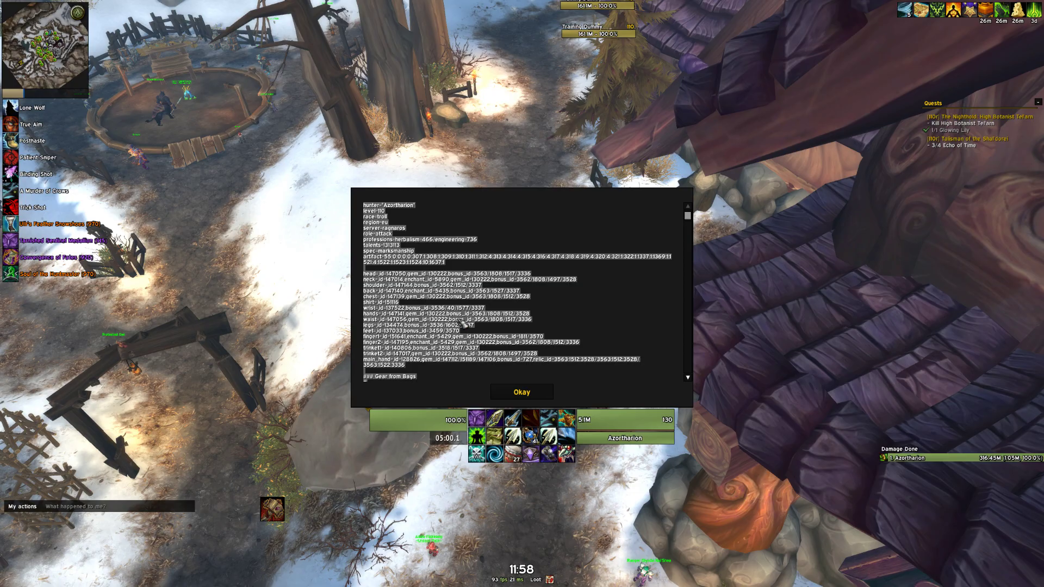
pyautogui.press('Return')
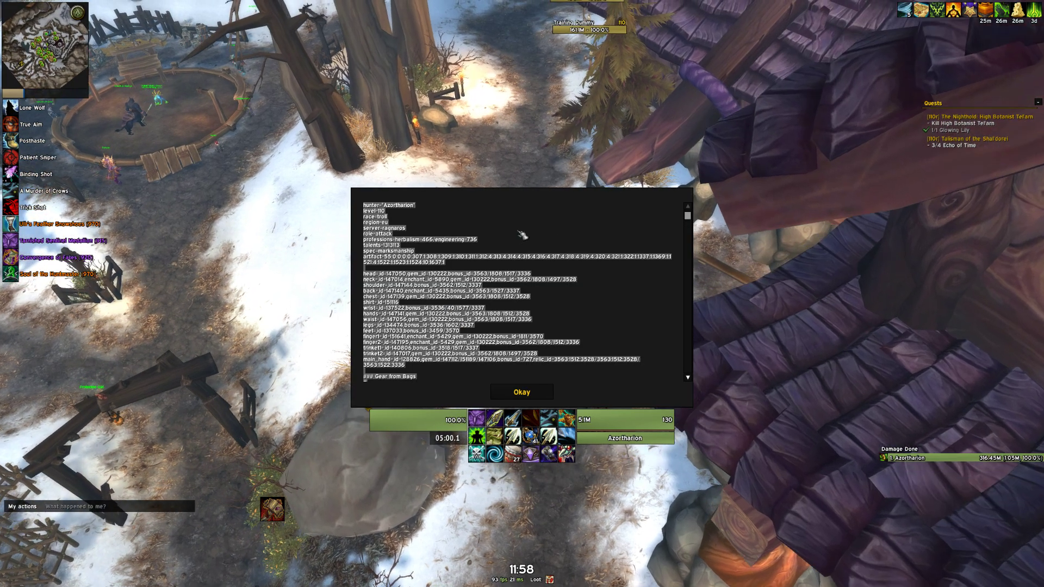
pyautogui.scroll(-5, 530, 263)
# Paste the hunter's SimC addon profile into the Raidbots stat weights form
pyautogui.hotkey('alt', 'Tab')
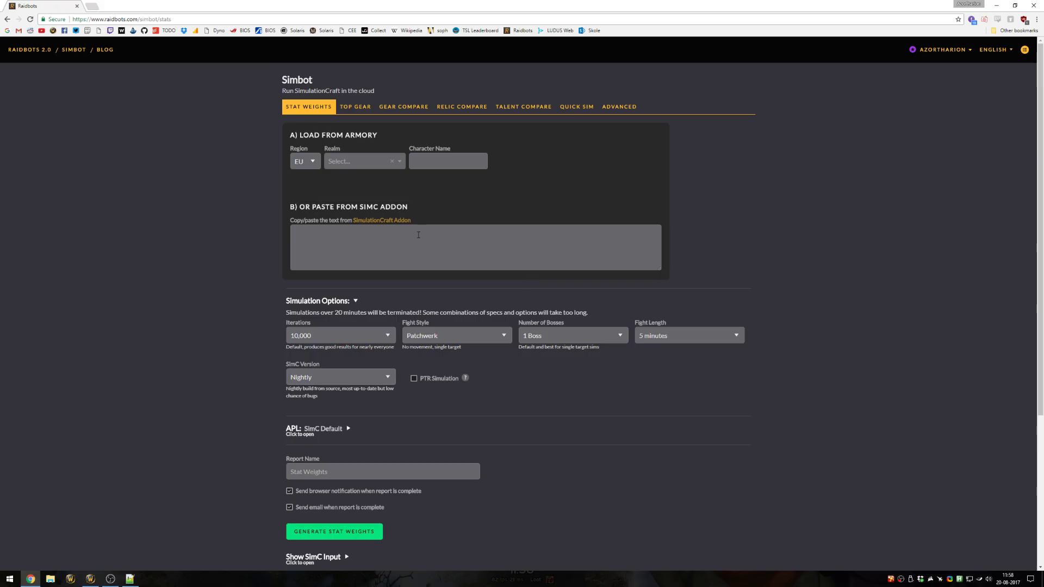
pyautogui.click(392, 228)
pyautogui.moveTo(292, 207); pyautogui.dragTo(347, 208)
pyautogui.click(449, 213)
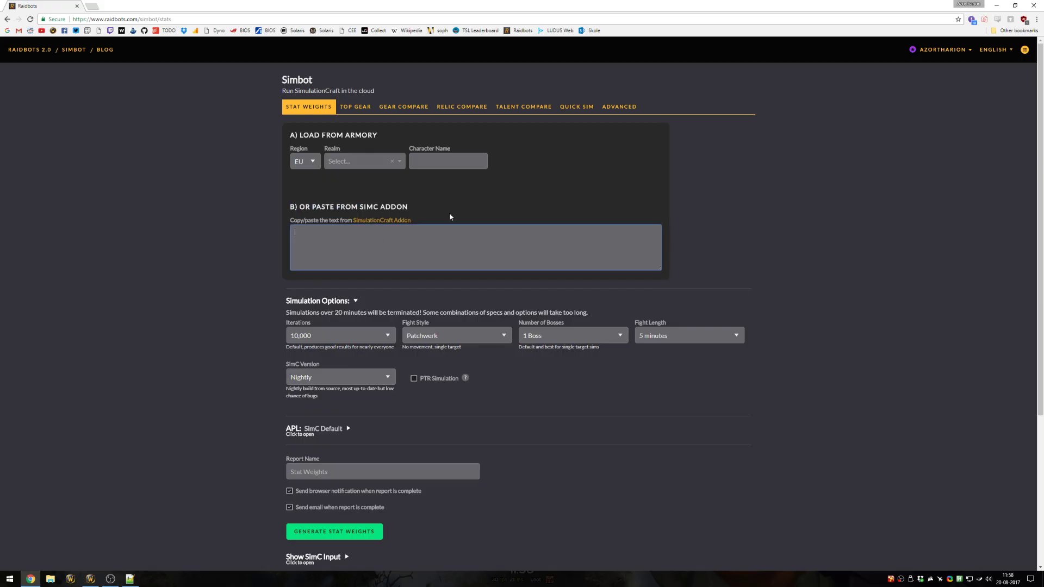
pyautogui.hotkey('ctrl', 'v')
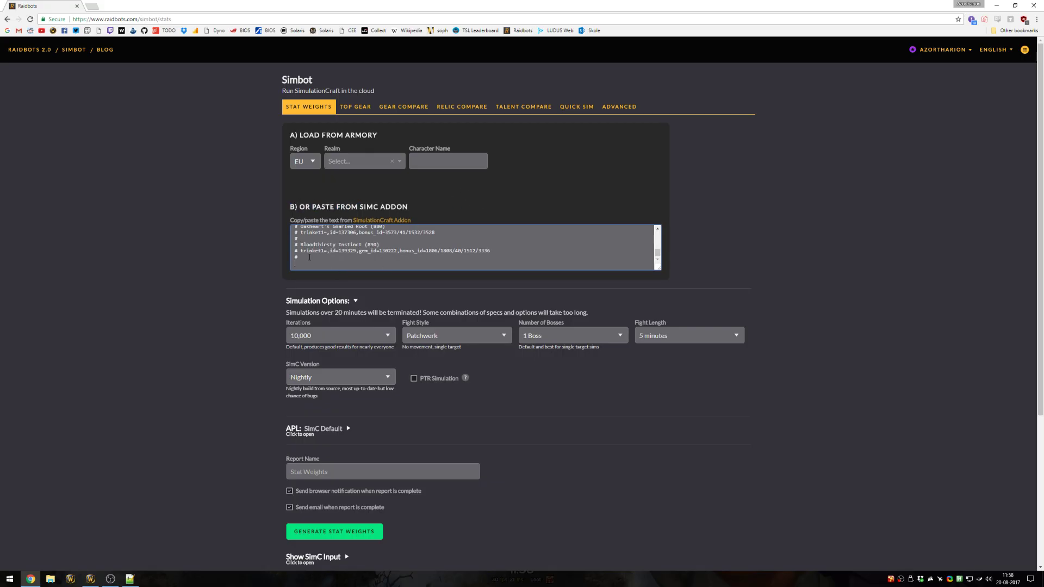
# Set the simulation iterations to 5,000
pyautogui.scroll(-3, 309, 257)
pyautogui.click(329, 169)
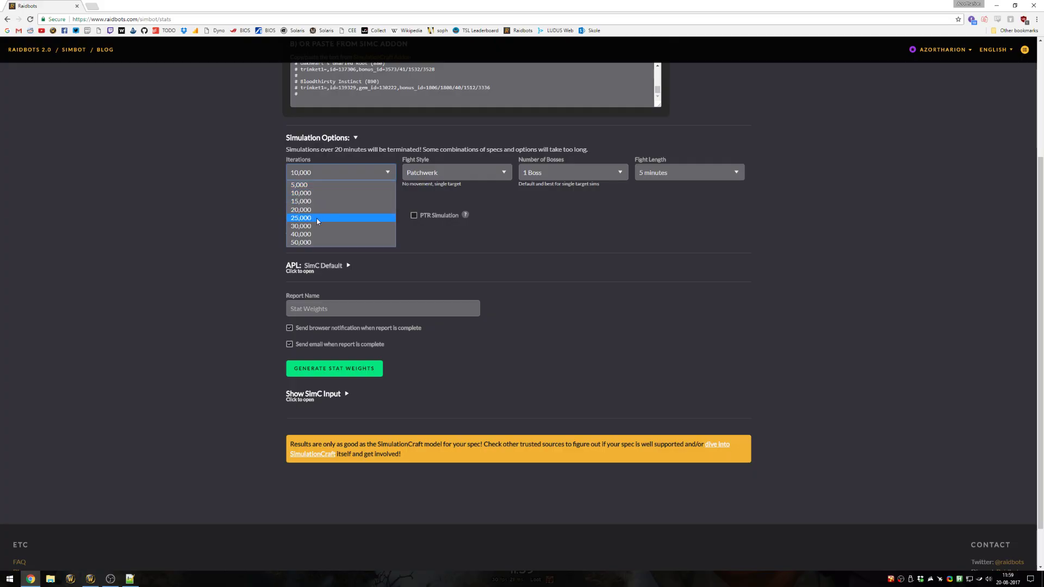
pyautogui.click(310, 185)
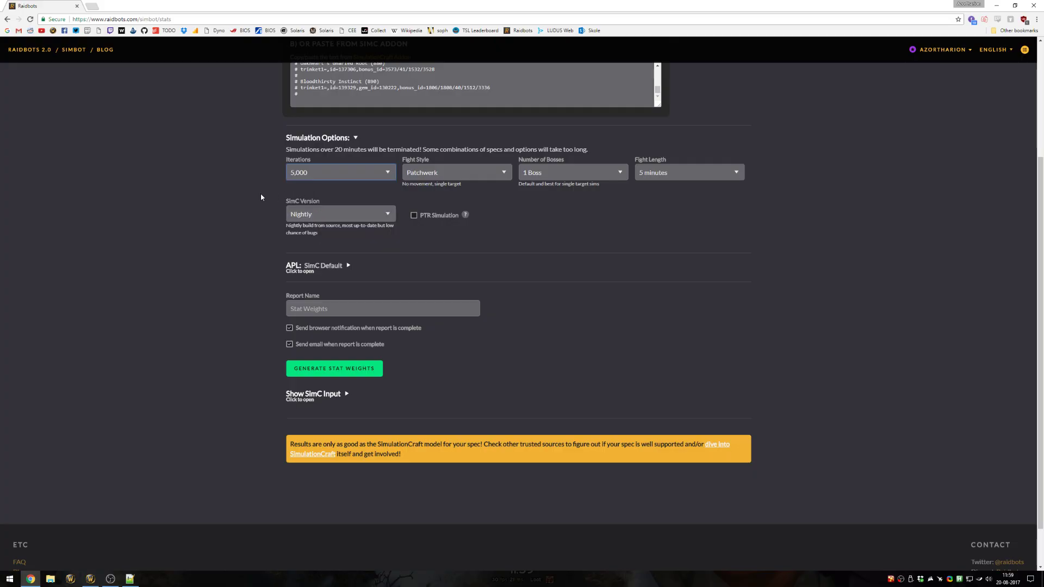
pyautogui.scroll(2, 245, 207)
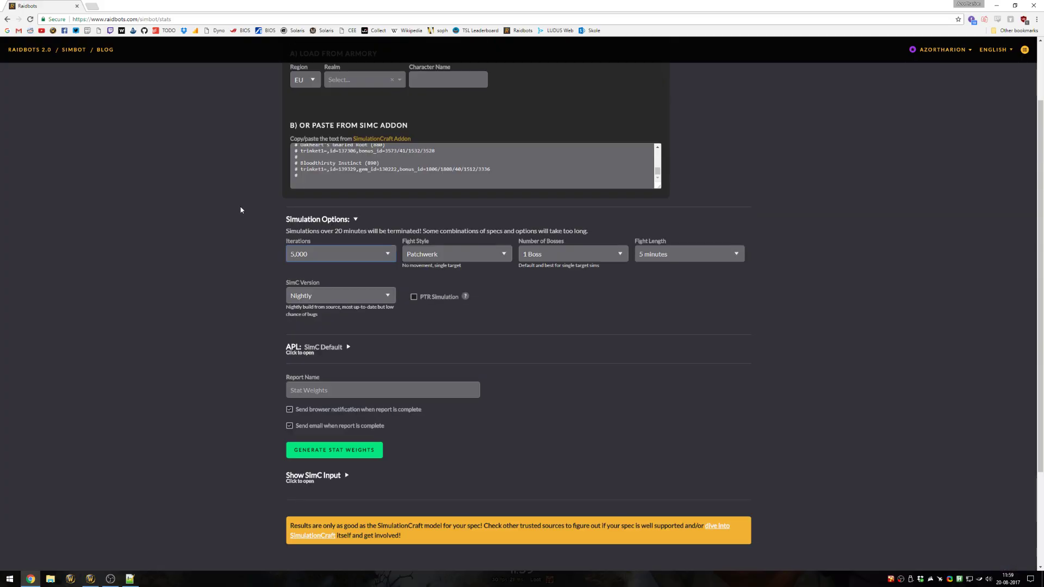
pyautogui.click(457, 254)
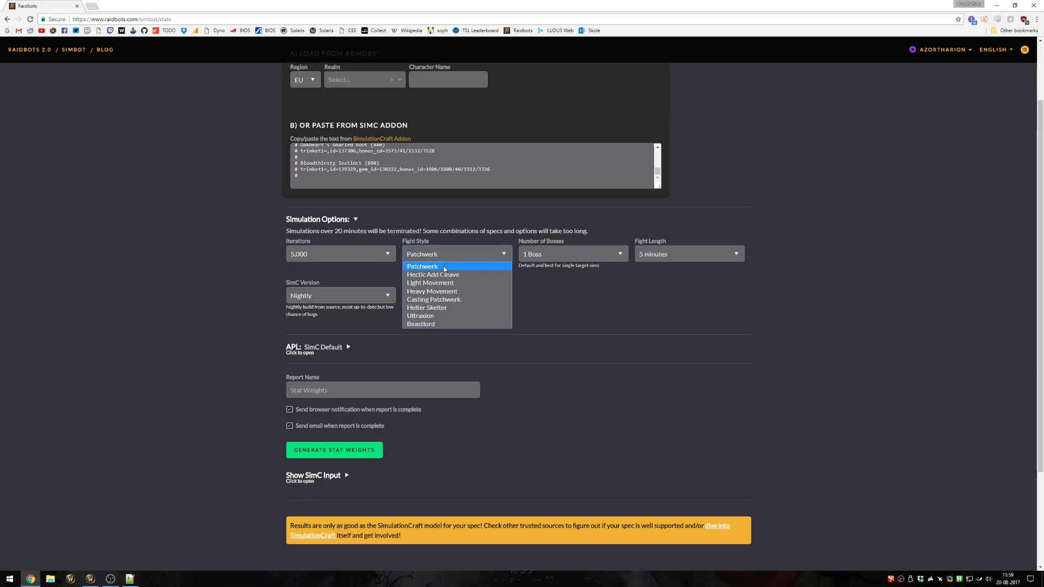
pyautogui.click(444, 269)
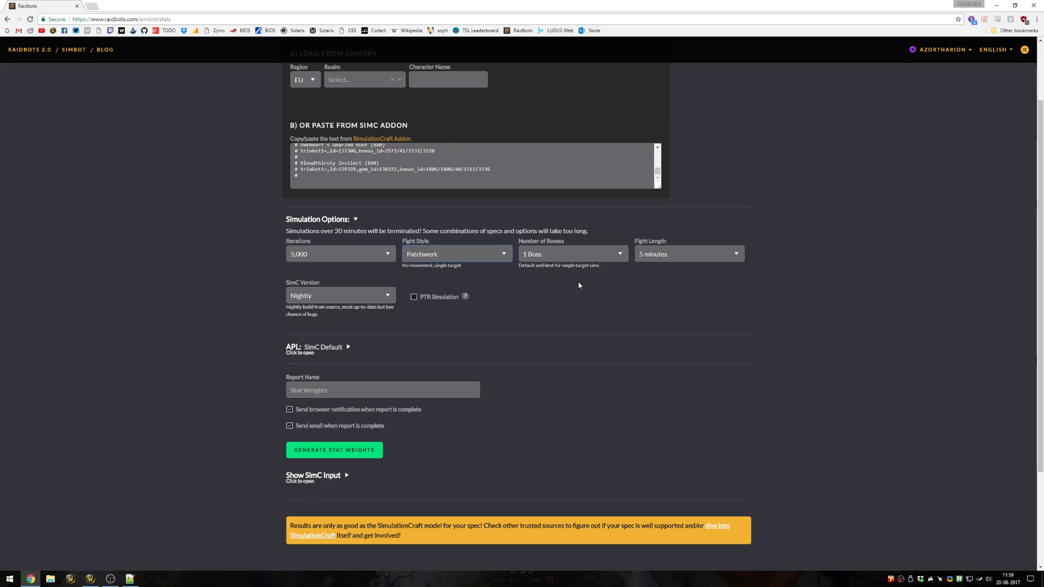
pyautogui.click(575, 254)
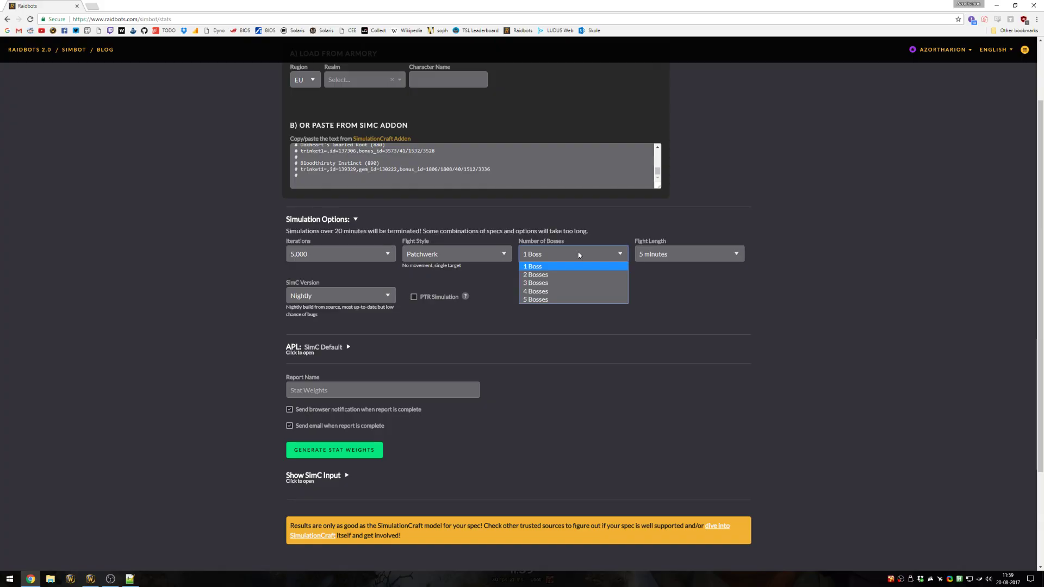
pyautogui.click(578, 252)
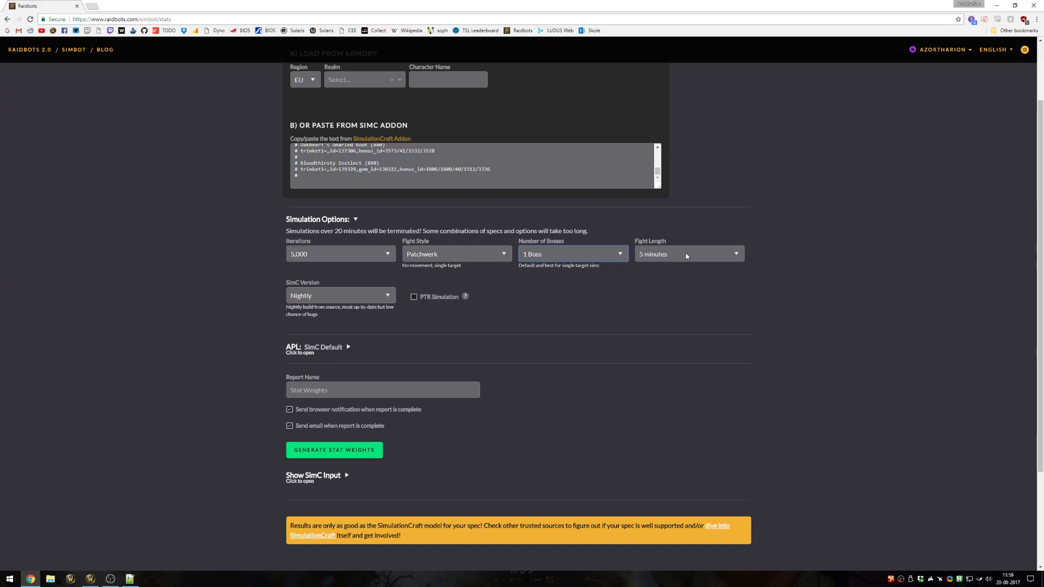
pyautogui.click(684, 251)
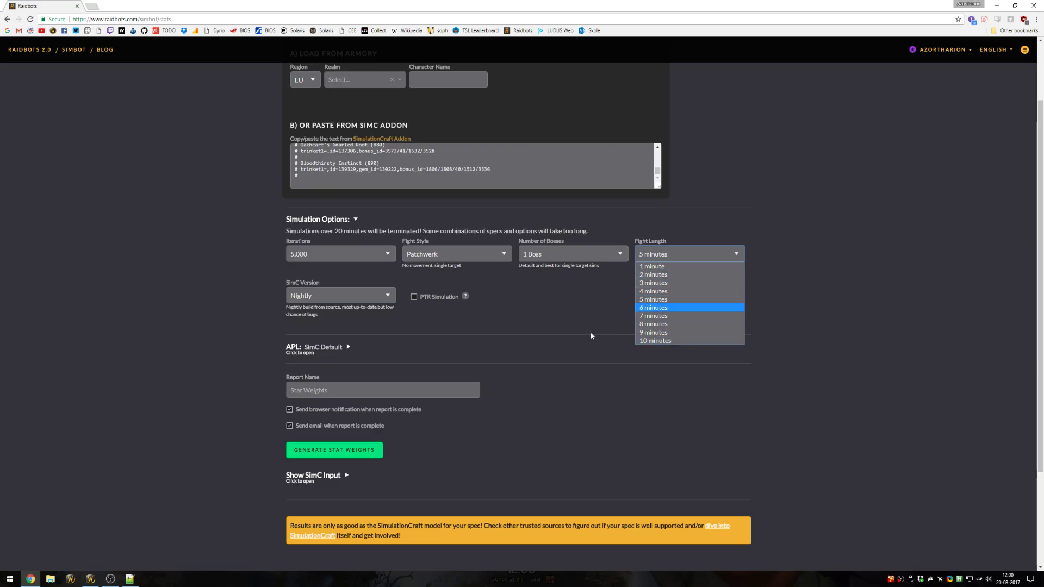
pyautogui.click(544, 320)
pyautogui.click(334, 290)
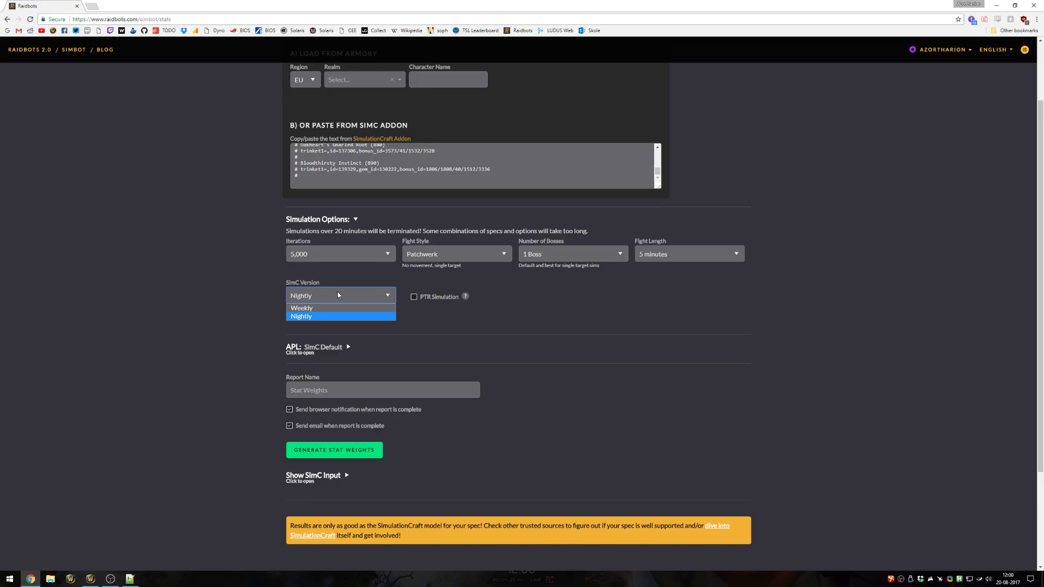
pyautogui.click(315, 319)
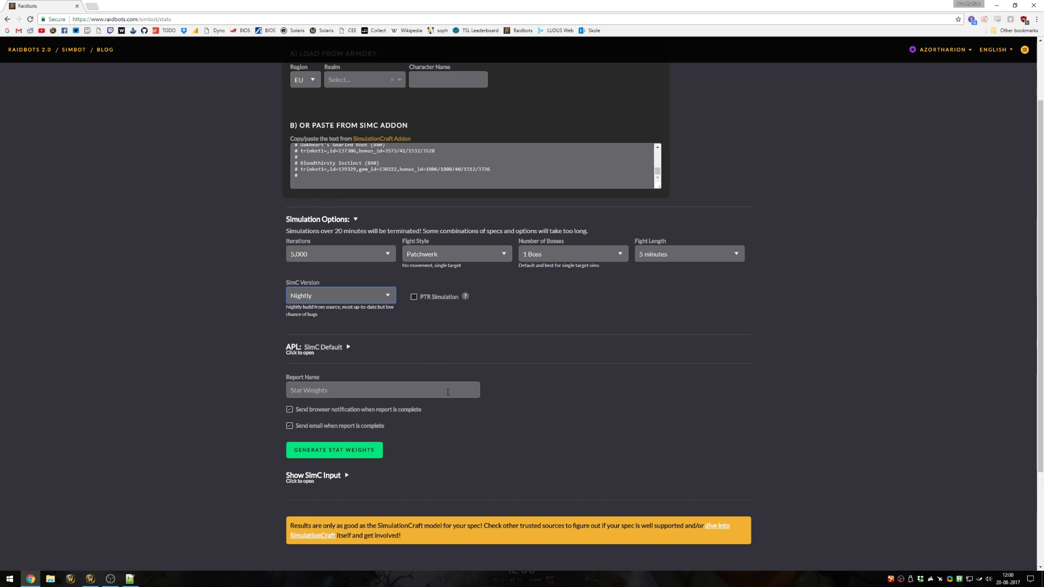
# Generate stat weights (1,479,648 DPS) and copy the resulting Pawn string
pyautogui.click(327, 451)
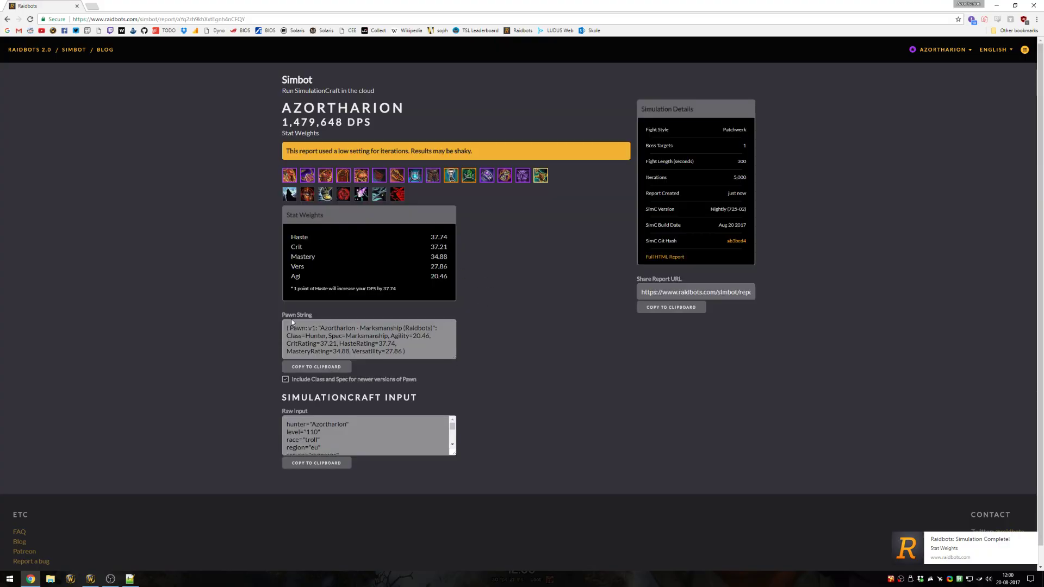
pyautogui.click(342, 366)
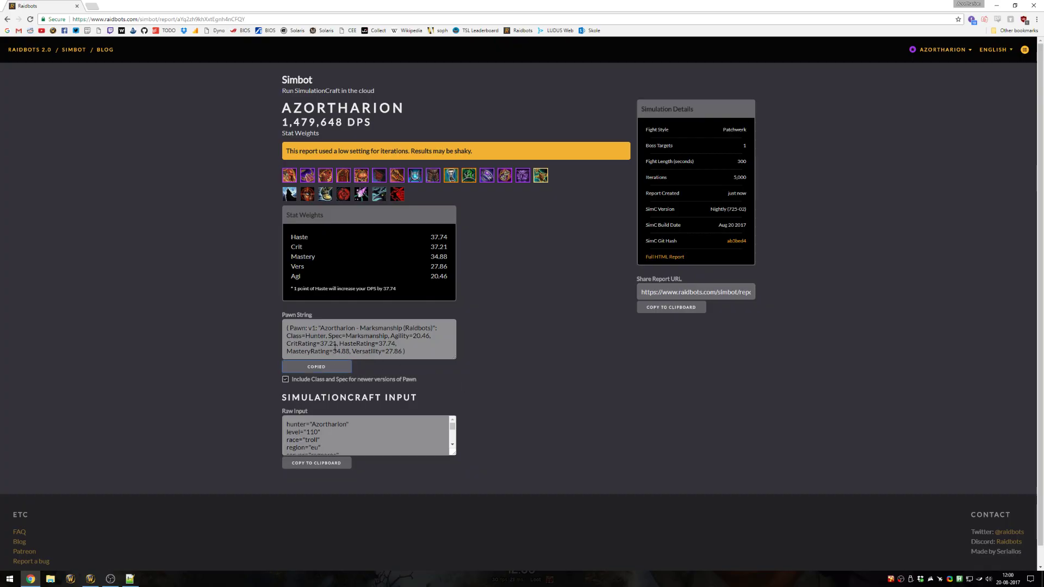
# Import the copied Pawn string into Pawn as the Marksmanship (Raidbots) scale
pyautogui.hotkey('alt', 'Tab')
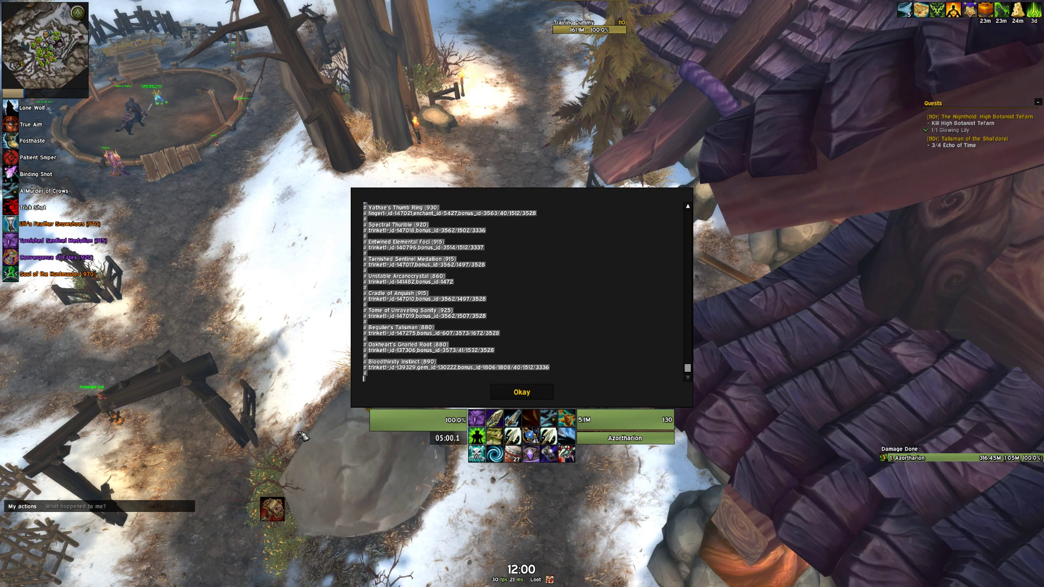
pyautogui.press('Escape')
pyautogui.write('/pawn')
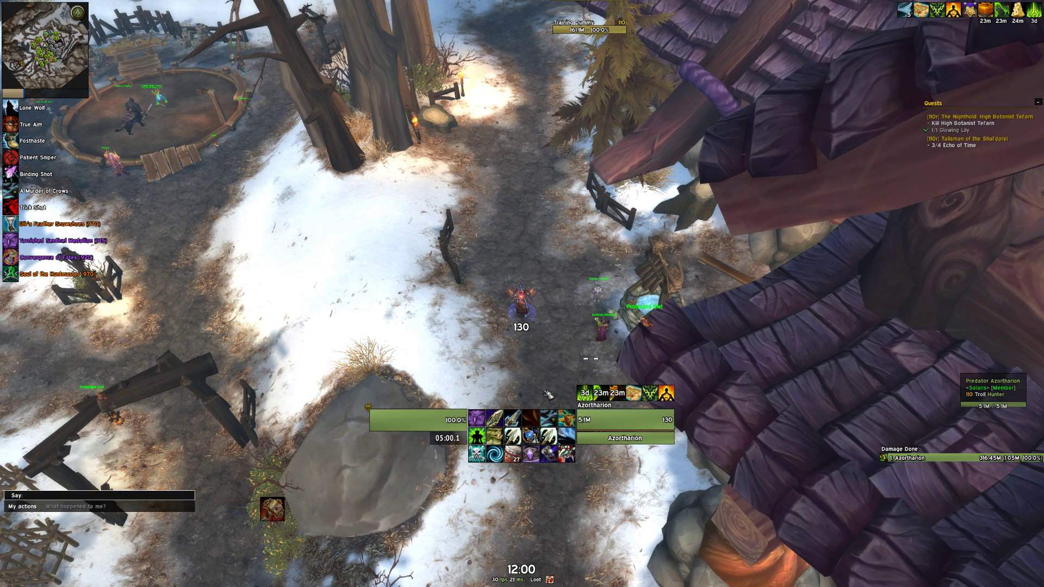
pyautogui.press('Return')
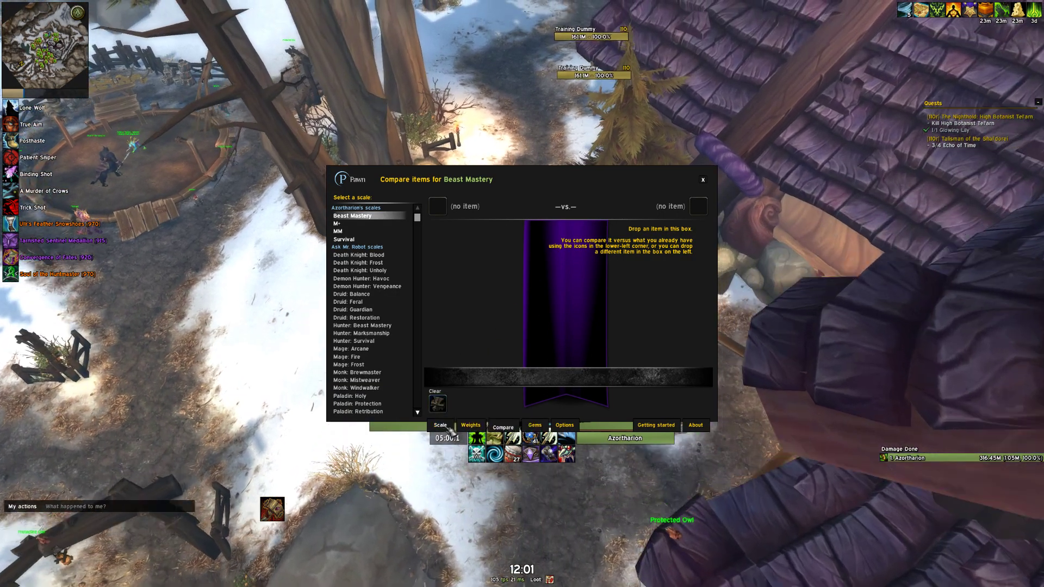
pyautogui.click(441, 426)
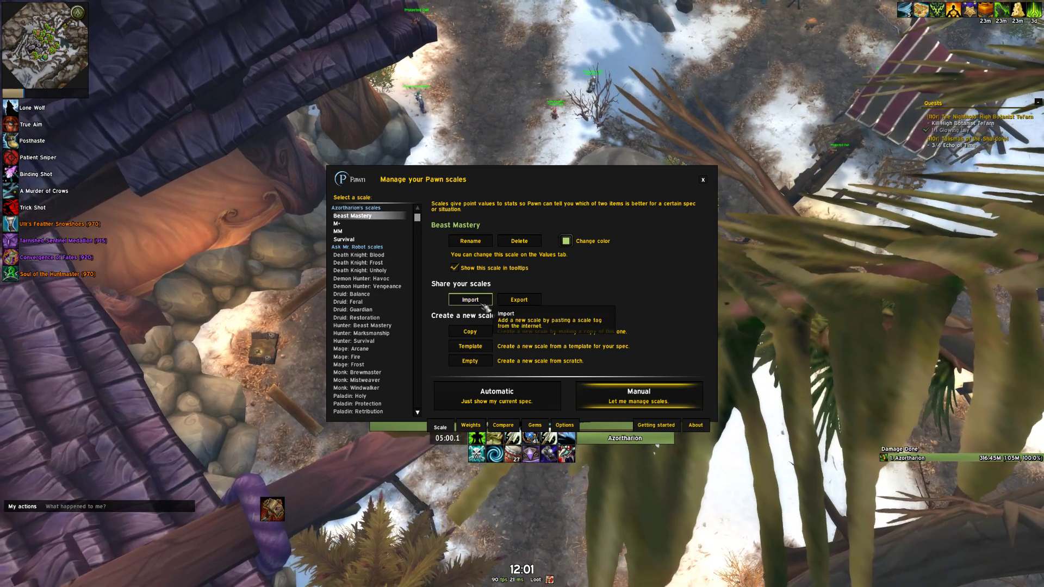
pyautogui.click(471, 299)
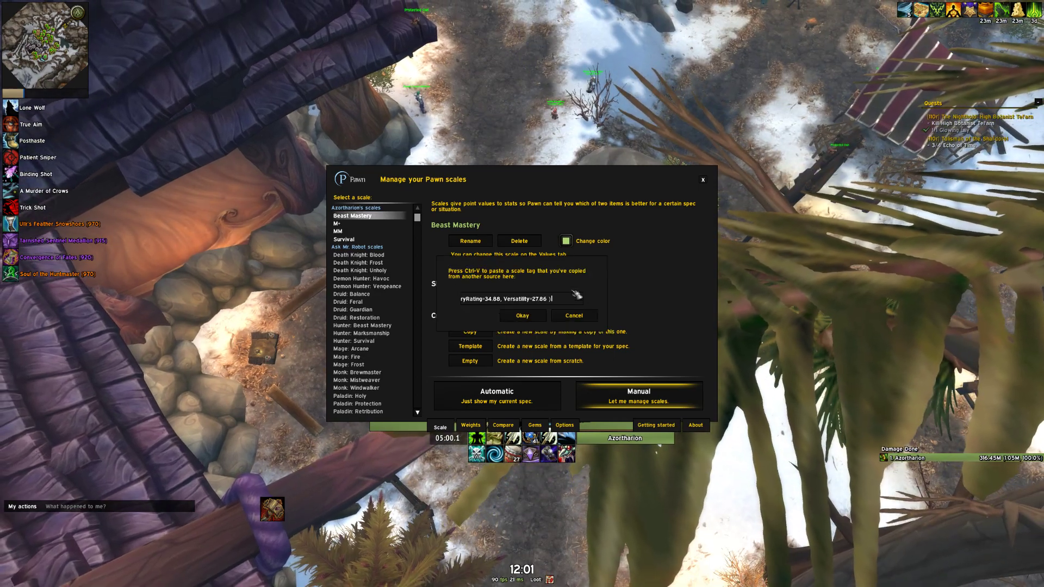
pyautogui.hotkey('ctrl', 'v')
pyautogui.click(523, 315)
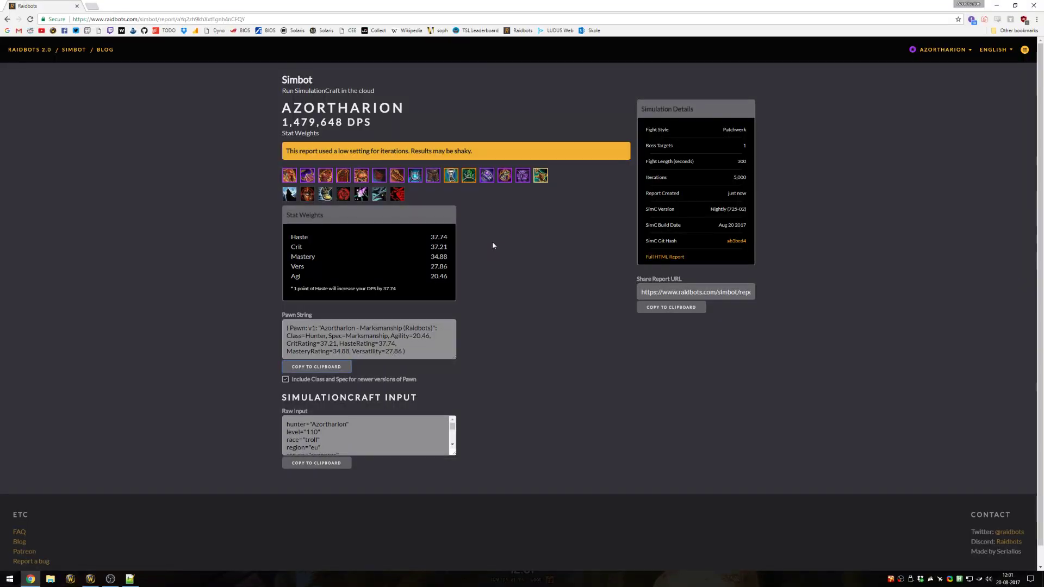
# Back in Raidbots, leave the stat weights report for the empty Top Gear page
pyautogui.hotkey('alt', 'Tab')
pyautogui.moveTo(413, 337)
pyautogui.mouseDown()
pyautogui.moveTo(398, 343)
pyautogui.moveTo(428, 340)
pyautogui.mouseUp()
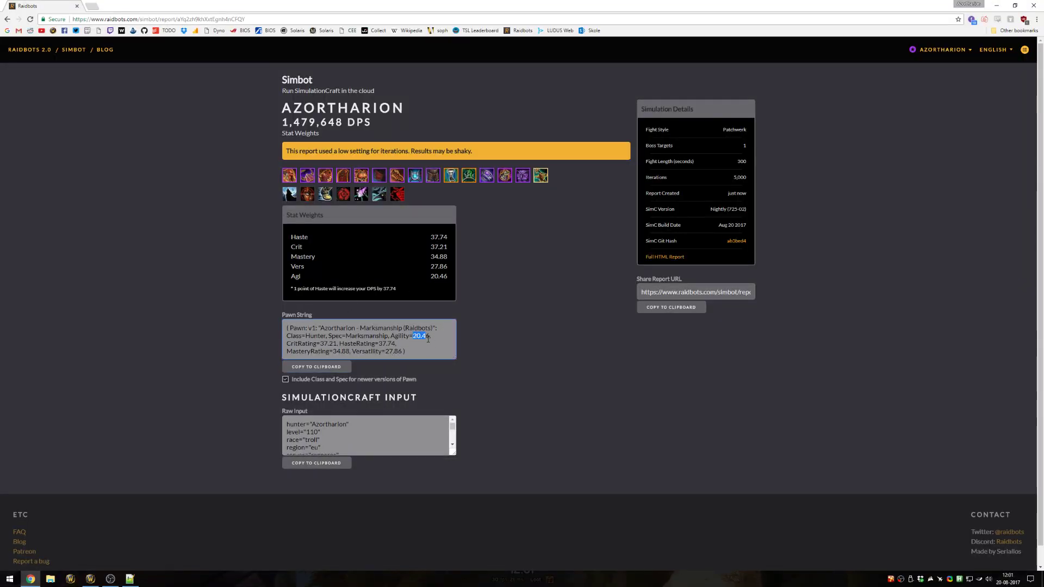
pyautogui.click(504, 341)
pyautogui.click(28, 49)
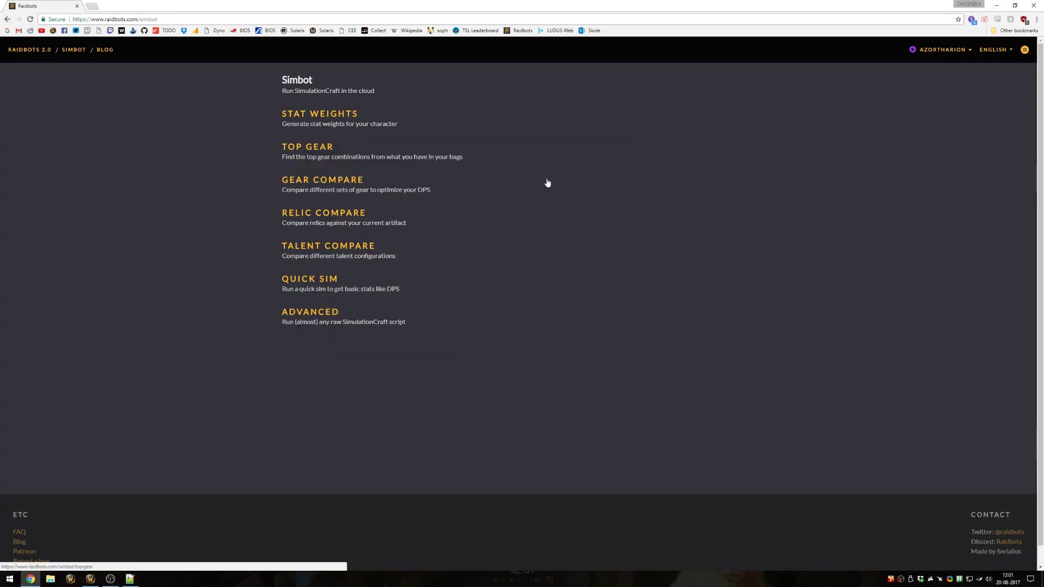
pyautogui.click(320, 148)
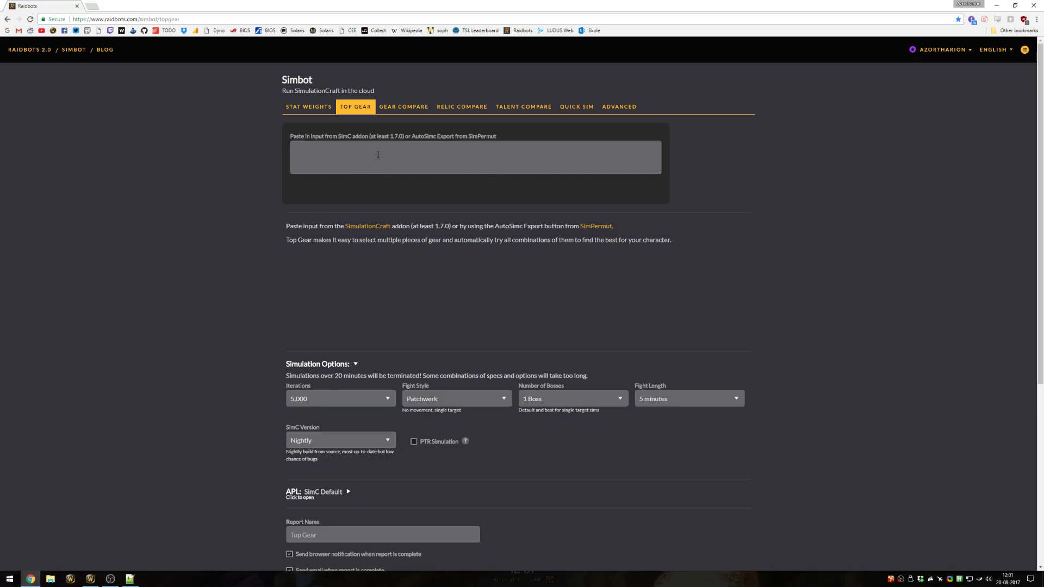
# In WoW, close Pawn, open the bags and run /simc for a fresh gear export
pyautogui.click(91, 578)
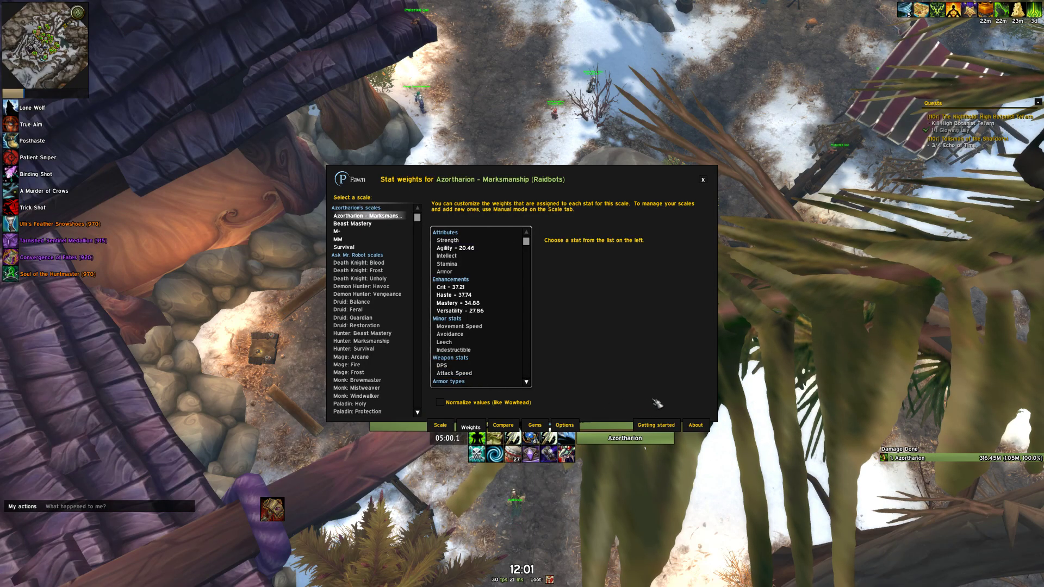
pyautogui.press('Escape')
pyautogui.press('b')
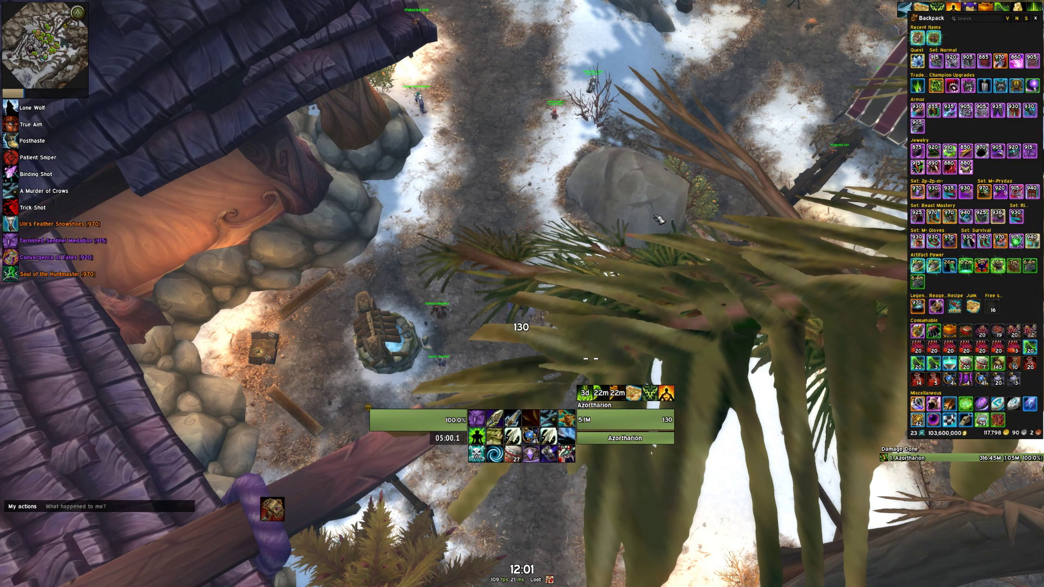
pyautogui.press('w')
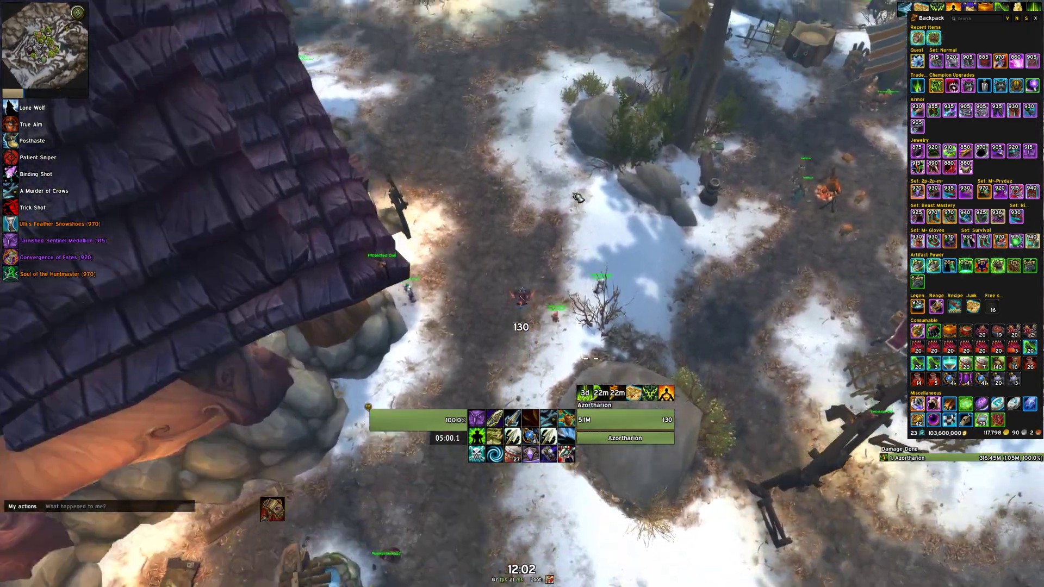
pyautogui.press('a')
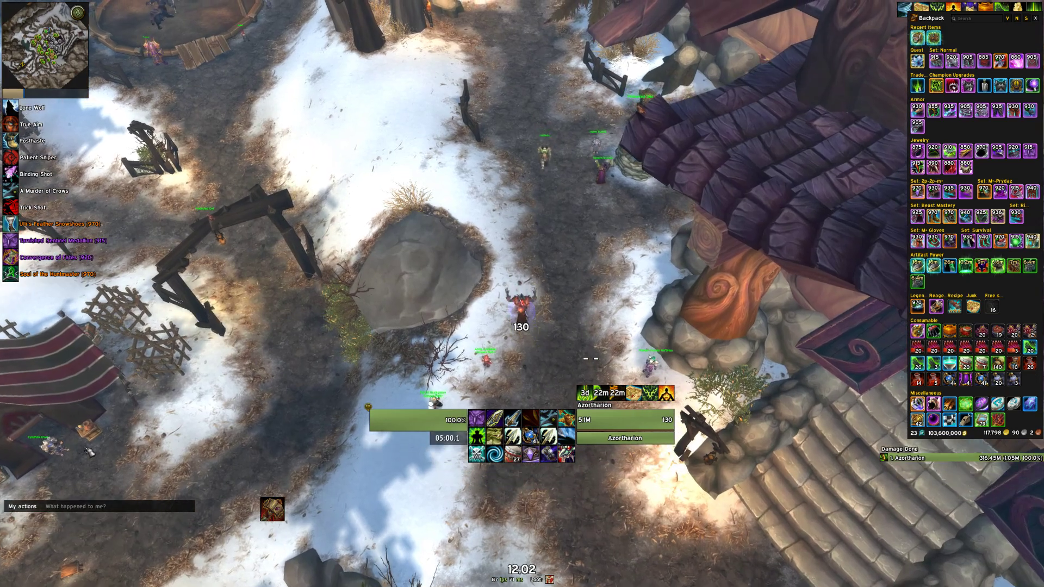
pyautogui.press('Return')
pyautogui.write('/simc')
pyautogui.press('Return')
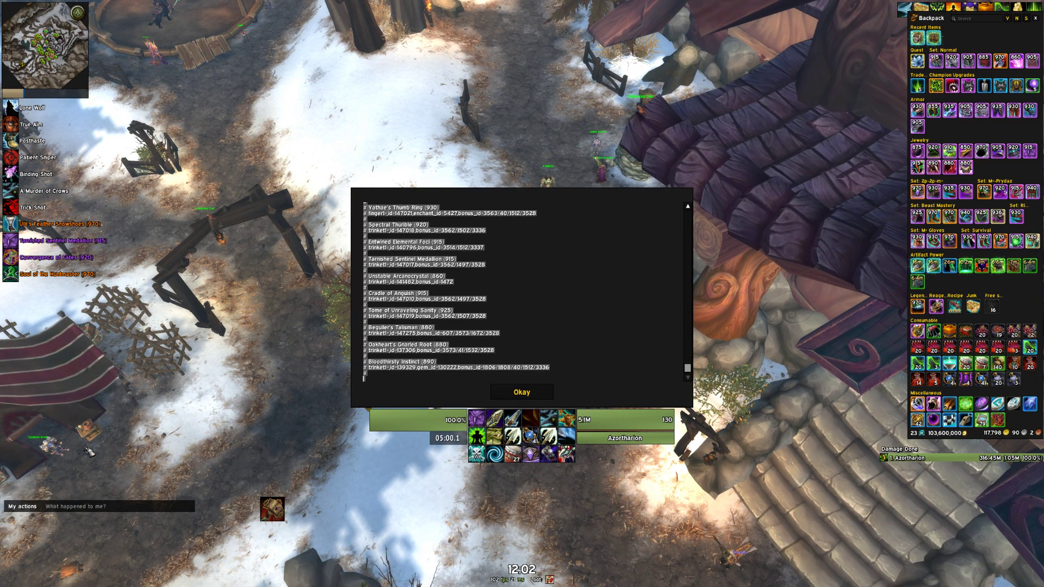
# Paste the character's SimC export into the Top Gear input box
pyautogui.hotkey('alt', 'Tab')
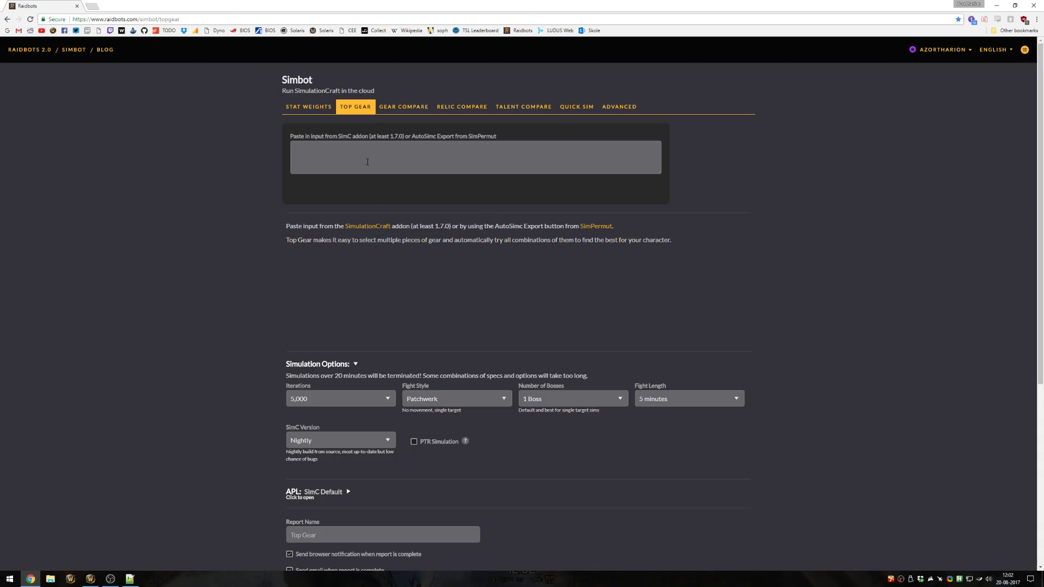
pyautogui.click(367, 161)
pyautogui.hotkey('ctrl', 'v')
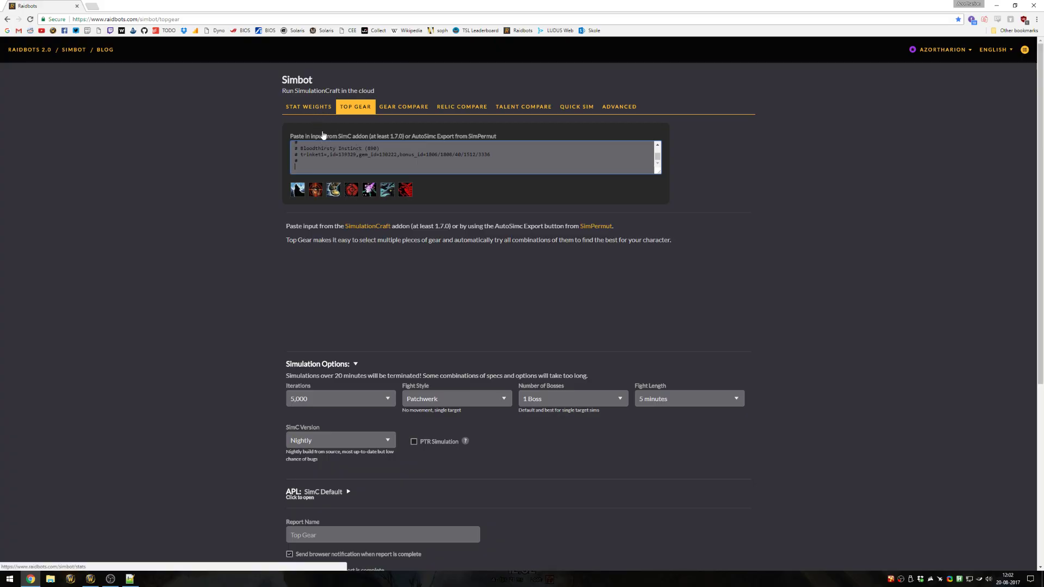
pyautogui.scroll(-2, 322, 221)
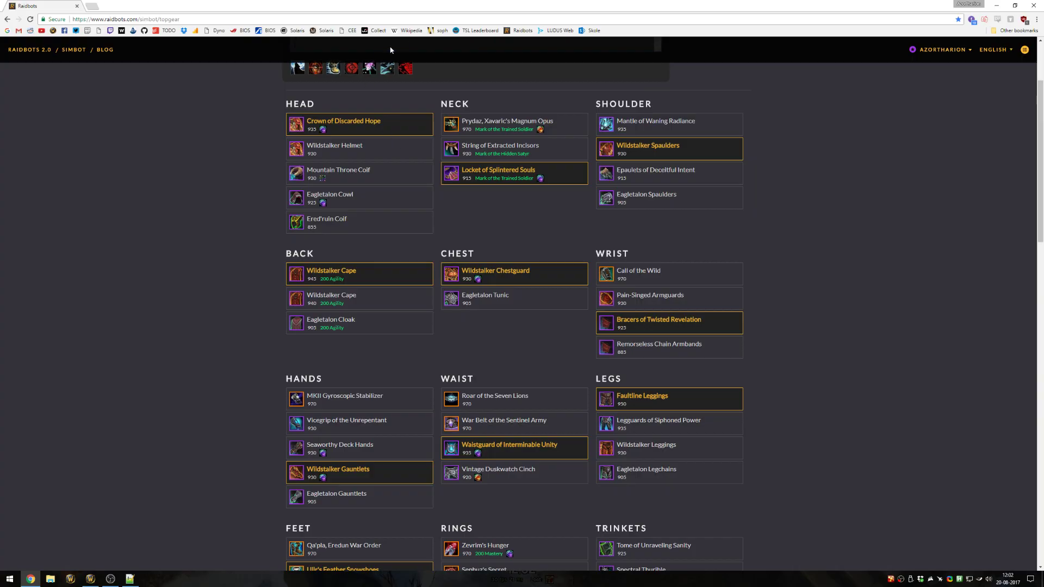
pyautogui.moveTo(388, 69)
pyautogui.scroll(3, 464, 245)
pyautogui.scroll(-2, 464, 244)
# Add Wildstalker Helmet, Eagletalon Cowl, Eagletalon Spaulders and Eagletalon Cloak as alternatives
pyautogui.click(388, 151)
pyautogui.click(350, 199)
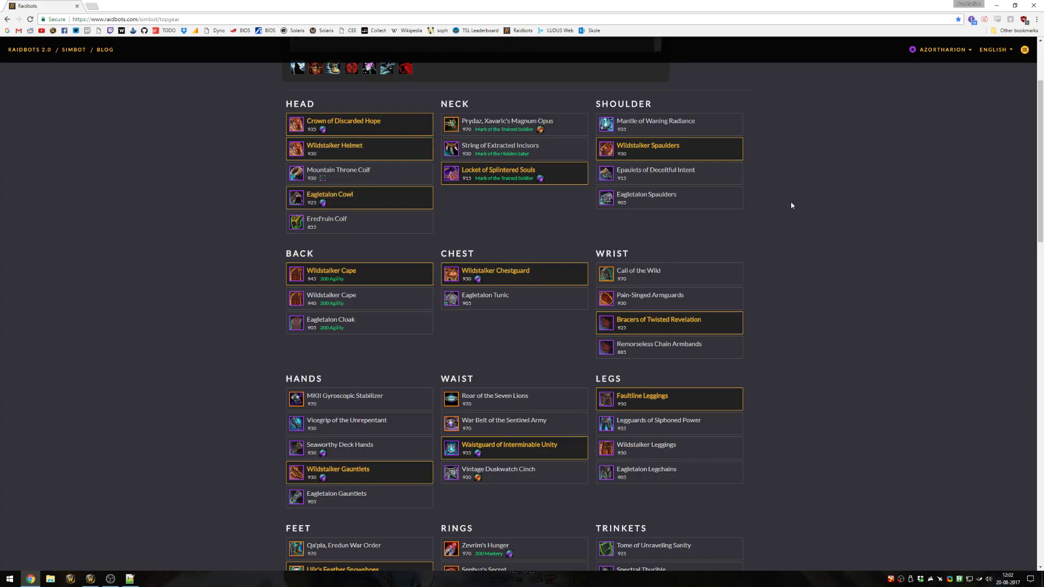
pyautogui.click(688, 208)
pyautogui.click(387, 325)
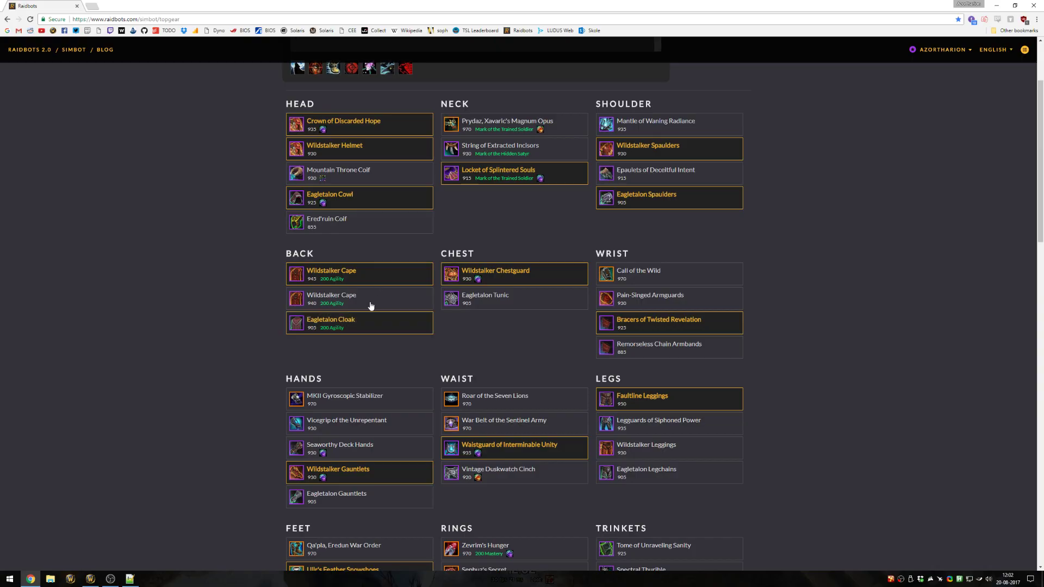
pyautogui.scroll(-2, 728, 363)
pyautogui.scroll(3, 728, 363)
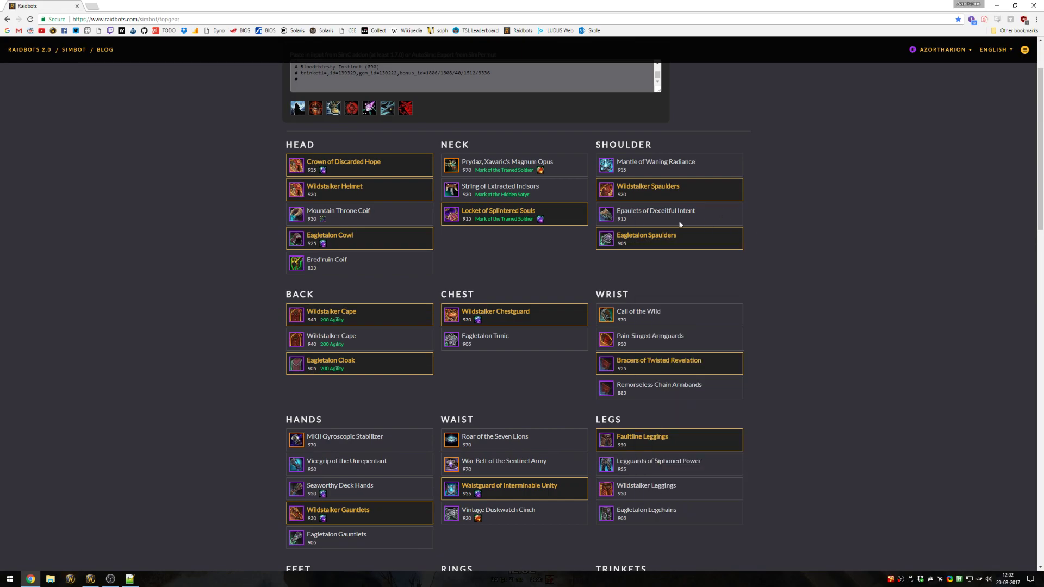
# Add Epaulets of Deceitful Intent as a shoulder alternative
pyautogui.click(655, 214)
pyautogui.scroll(-12, 389, 263)
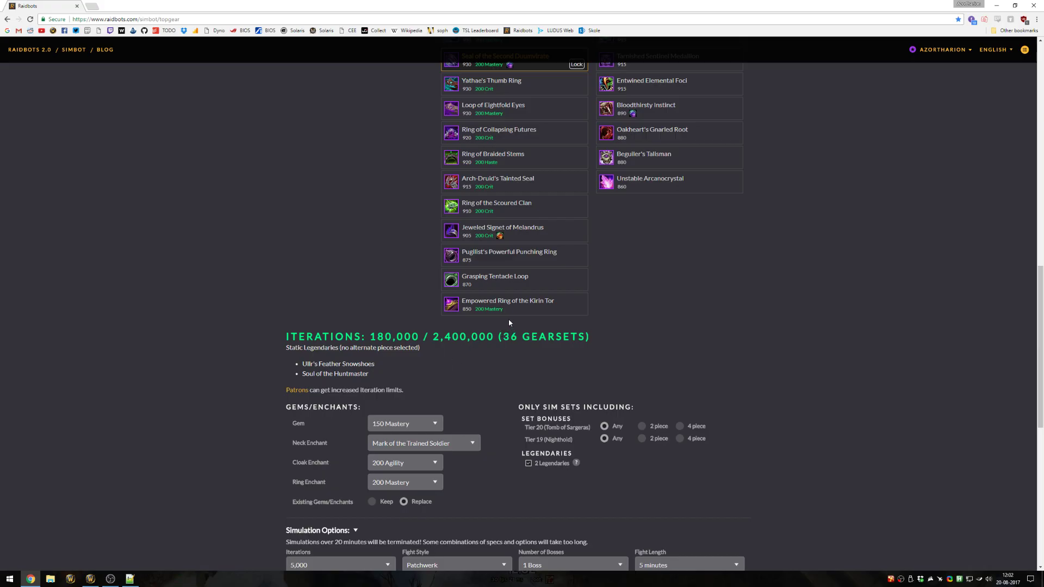
pyautogui.scroll(-1, 494, 309)
pyautogui.scroll(-3, 494, 309)
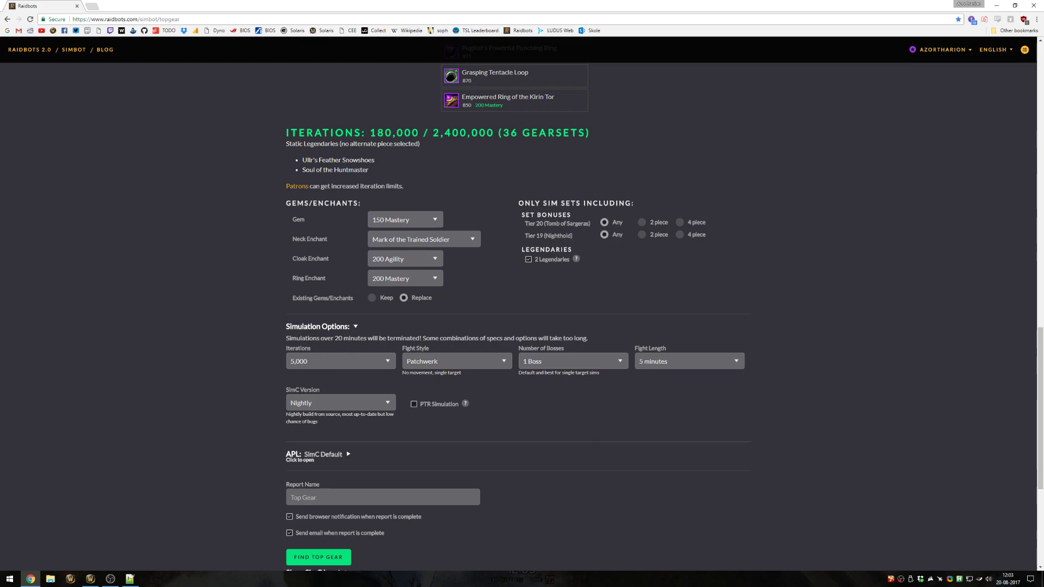
# Require the Tier 20 4-piece bonus, try Tier 19 2-piece, then set Tier 19 back to Any
pyautogui.click(686, 227)
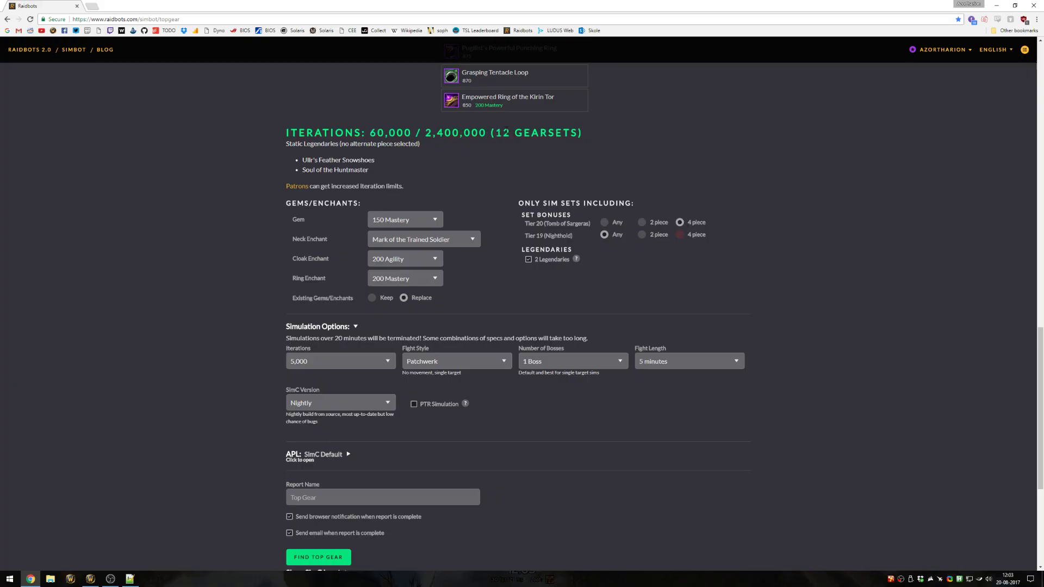
pyautogui.scroll(20, 506, 131)
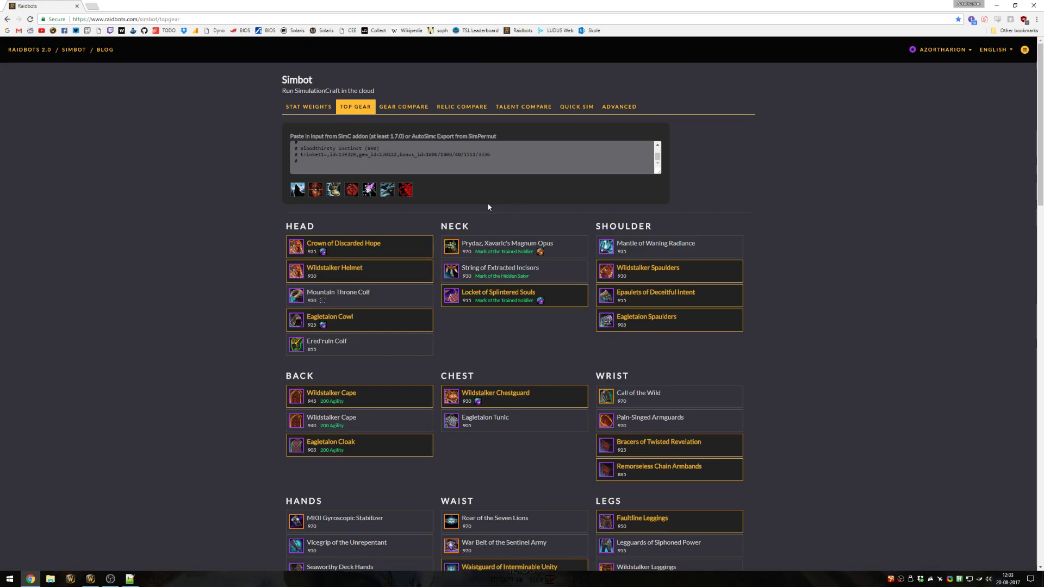
pyautogui.scroll(-20, 489, 207)
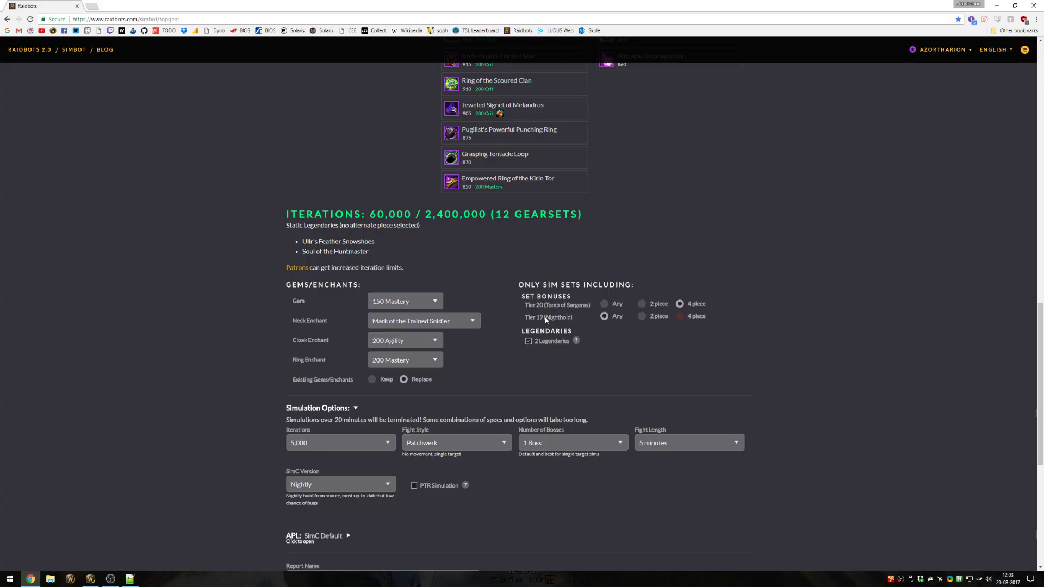
pyautogui.click(642, 316)
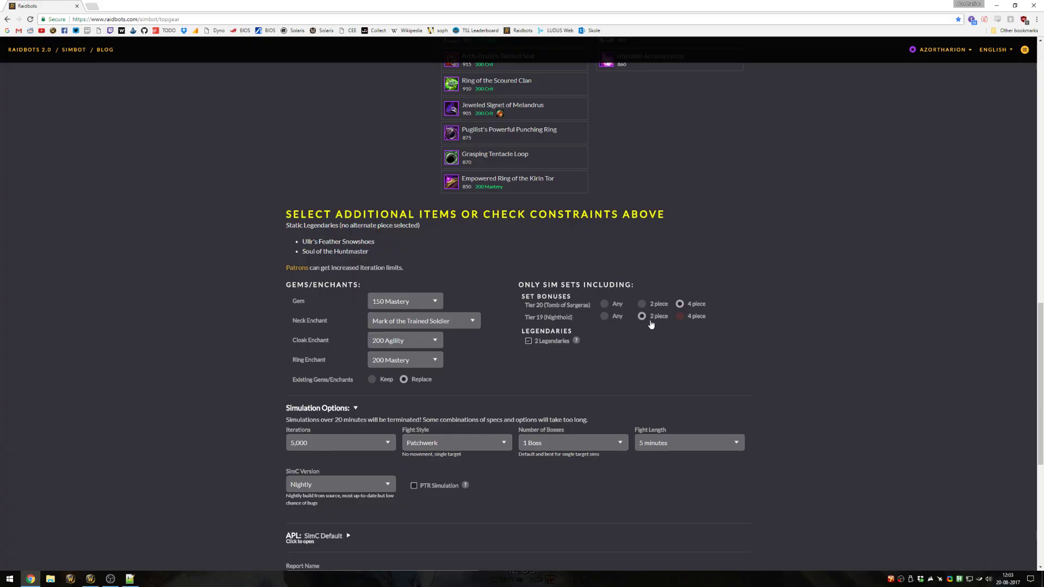
pyautogui.scroll(10, 626, 305)
pyautogui.scroll(-13, 541, 326)
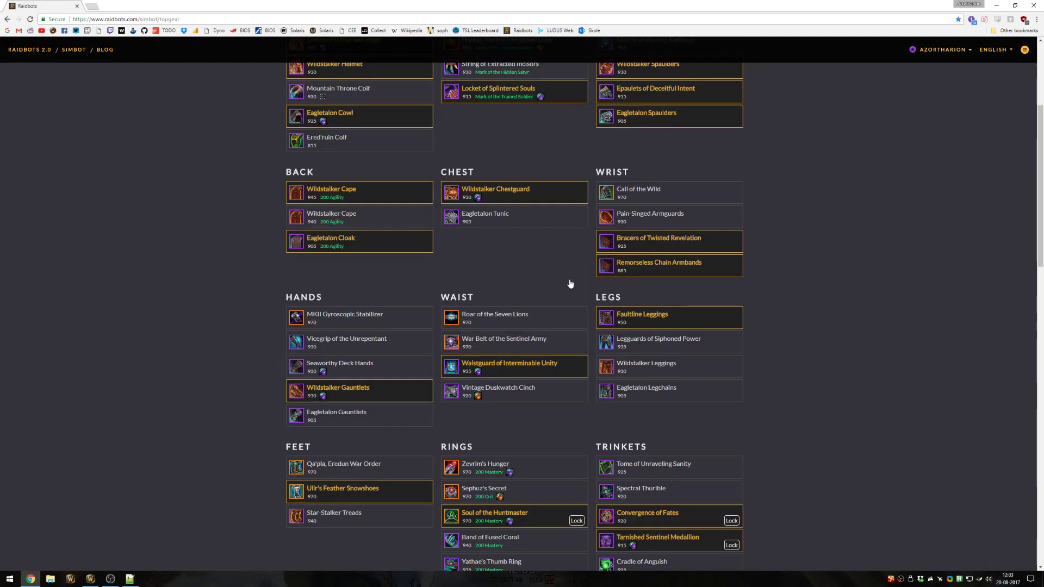
pyautogui.scroll(4, 600, 325)
pyautogui.scroll(6, 543, 321)
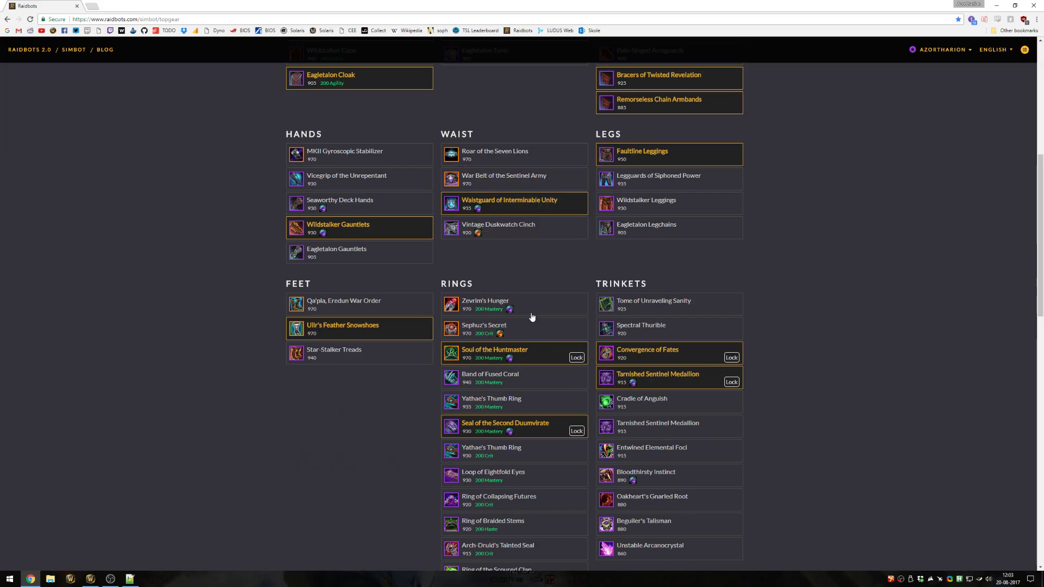
pyautogui.scroll(-3, 500, 361)
pyautogui.scroll(-6, 500, 348)
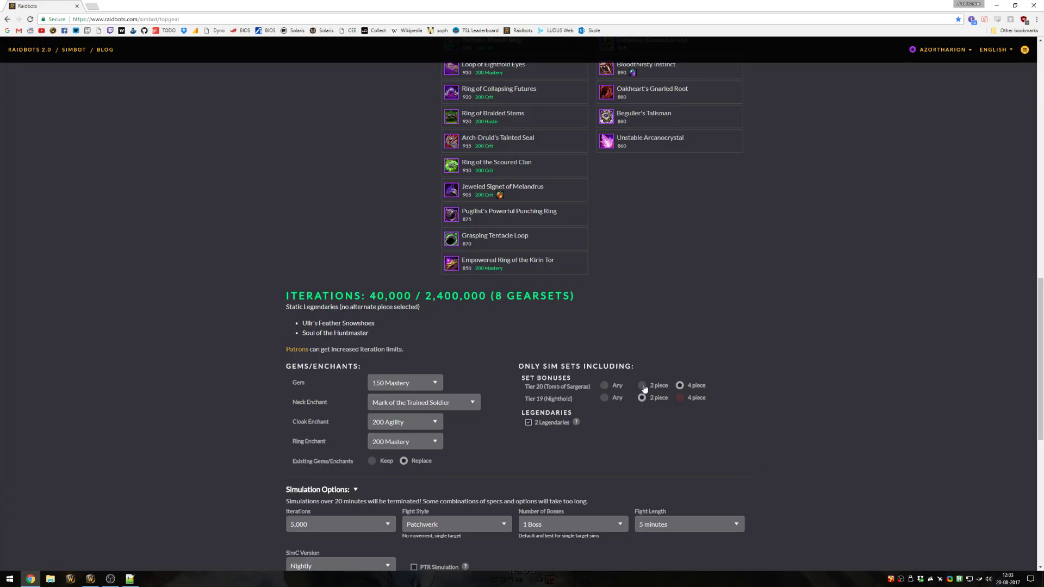
pyautogui.click(608, 399)
pyautogui.scroll(-2, 368, 279)
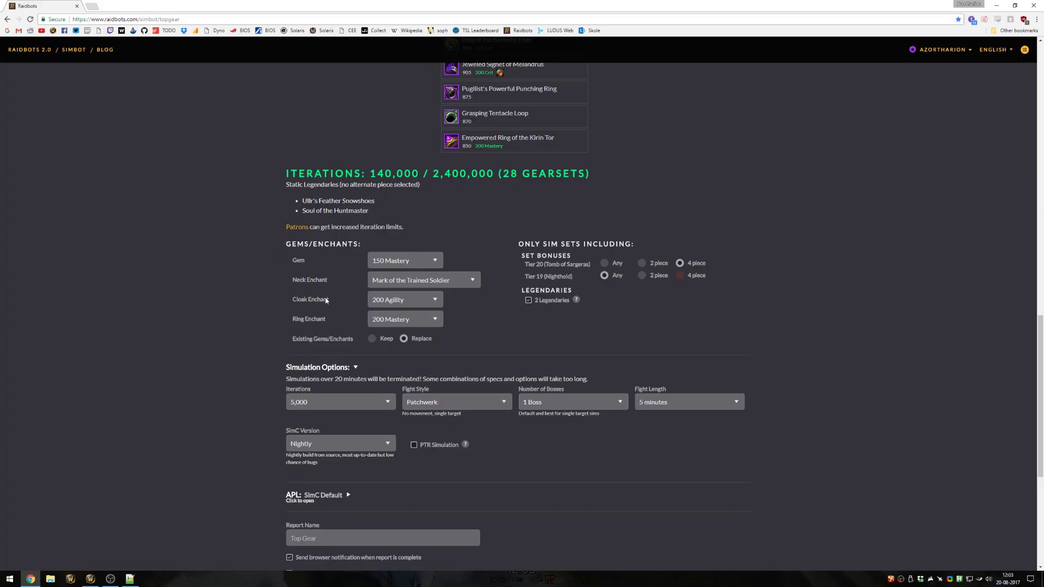
pyautogui.scroll(10, 335, 274)
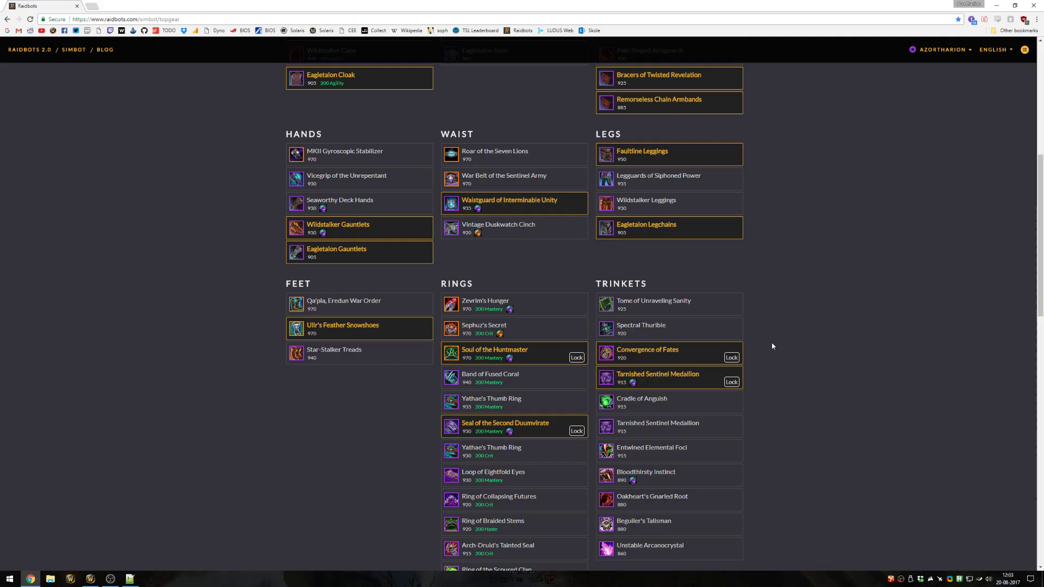
pyautogui.scroll(-2, 768, 310)
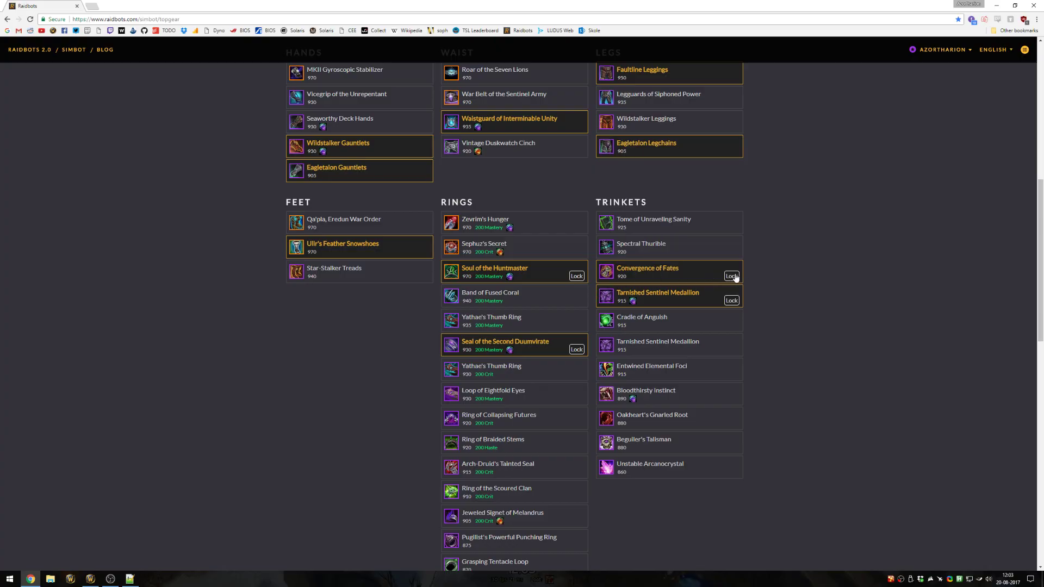
pyautogui.scroll(-3, 729, 245)
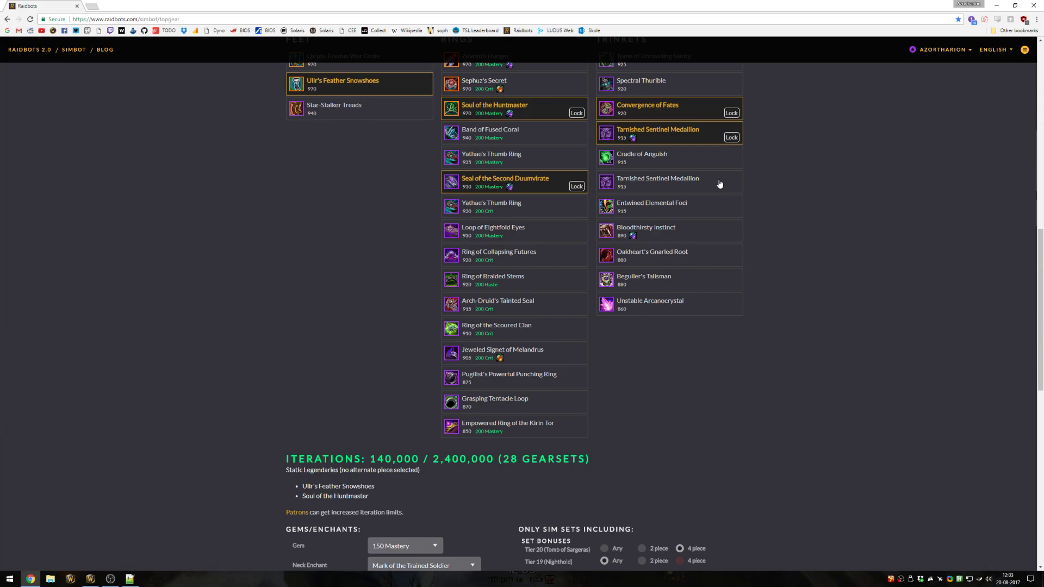
pyautogui.scroll(-4, 493, 178)
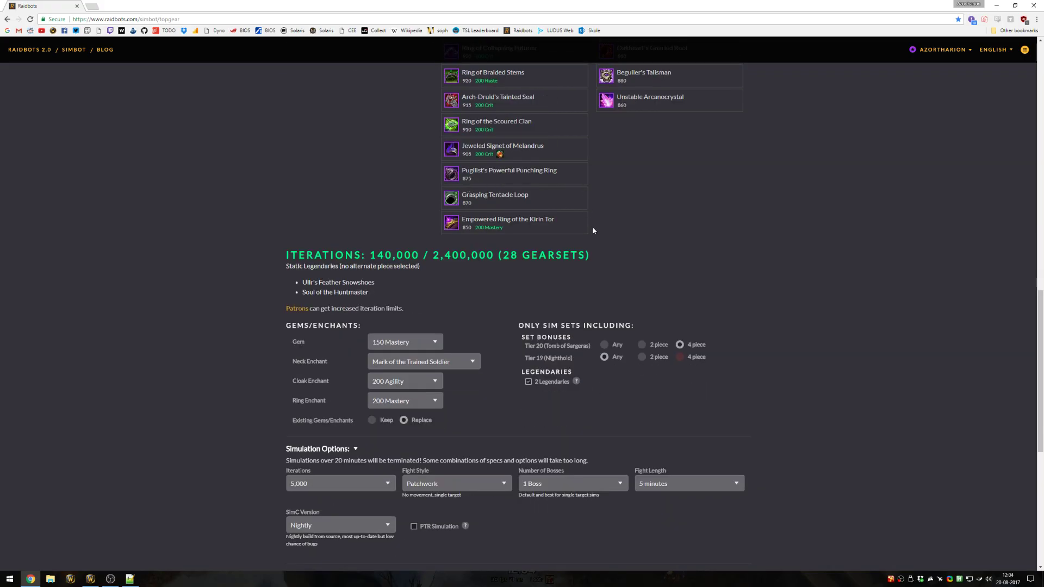
pyautogui.scroll(-3, 722, 316)
# Require Tier 19 2-piece, run Top Gear and review the 1,457,522 DPS report
pyautogui.click(652, 195)
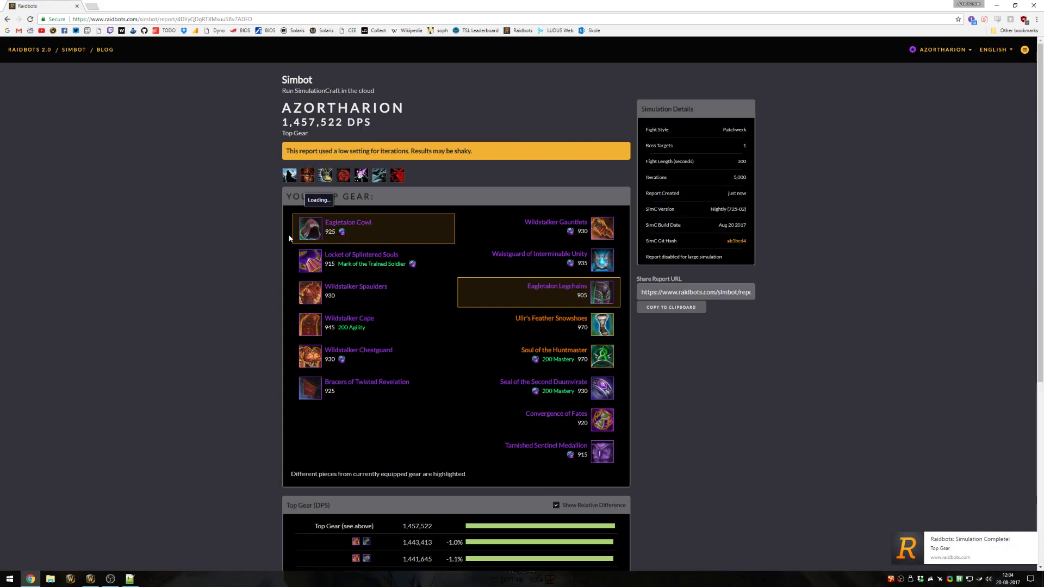
pyautogui.scroll(-2, 376, 234)
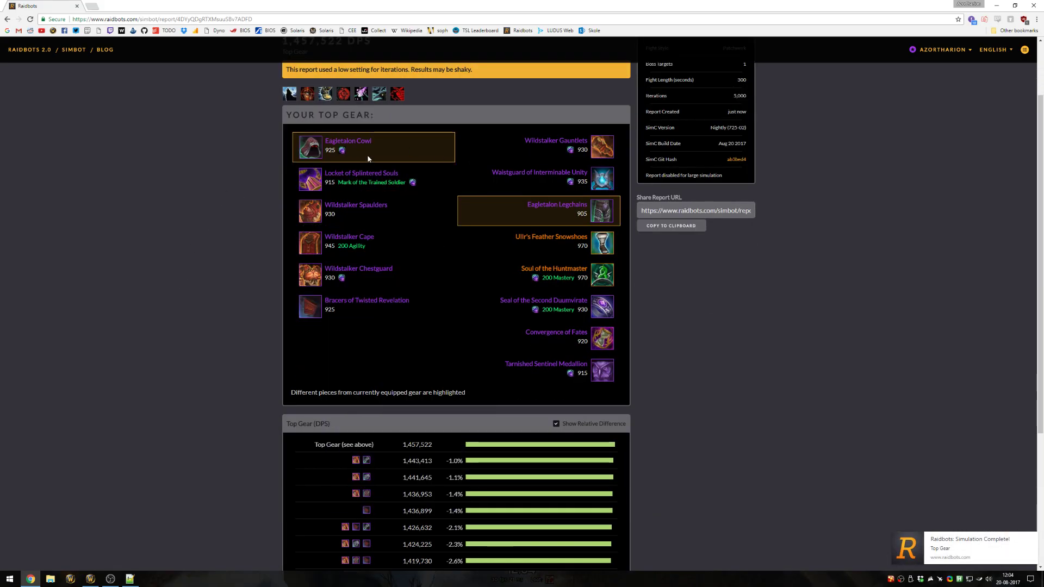
pyautogui.scroll(-3, 380, 326)
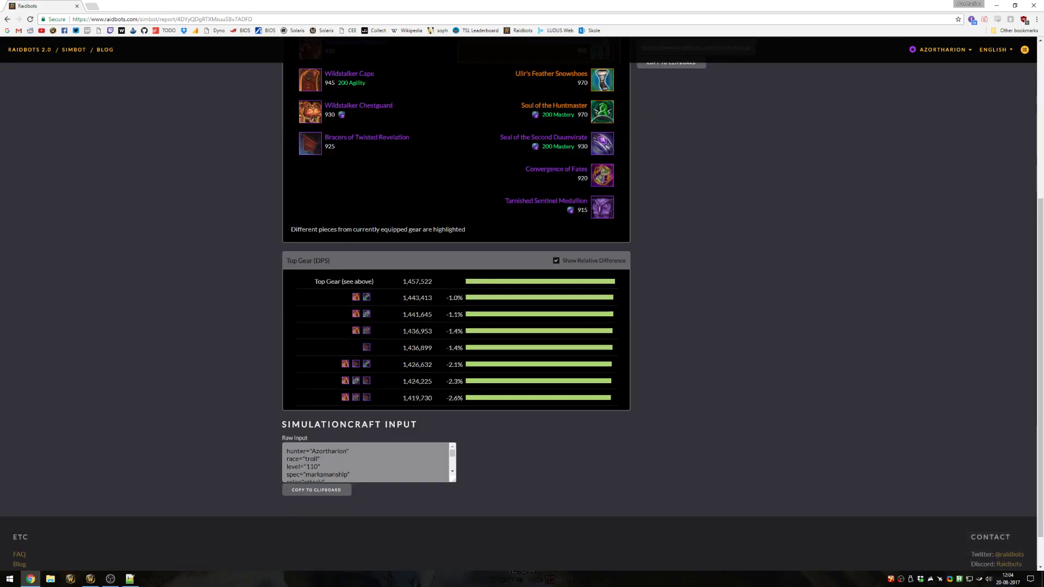
pyautogui.moveTo(370, 302)
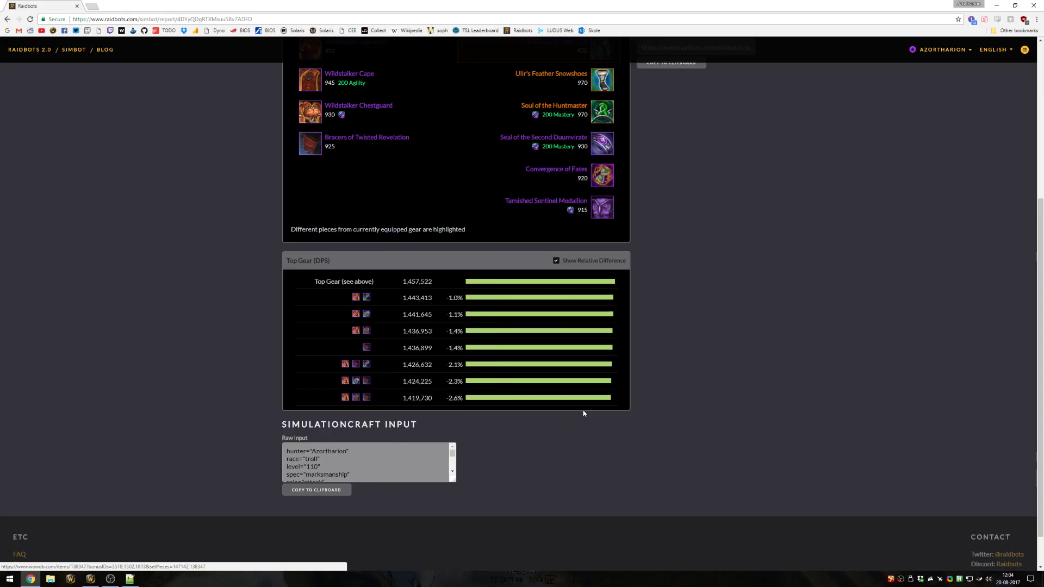
pyautogui.rightClick(533, 365)
pyautogui.click(200, 277)
pyautogui.scroll(3, 87, 239)
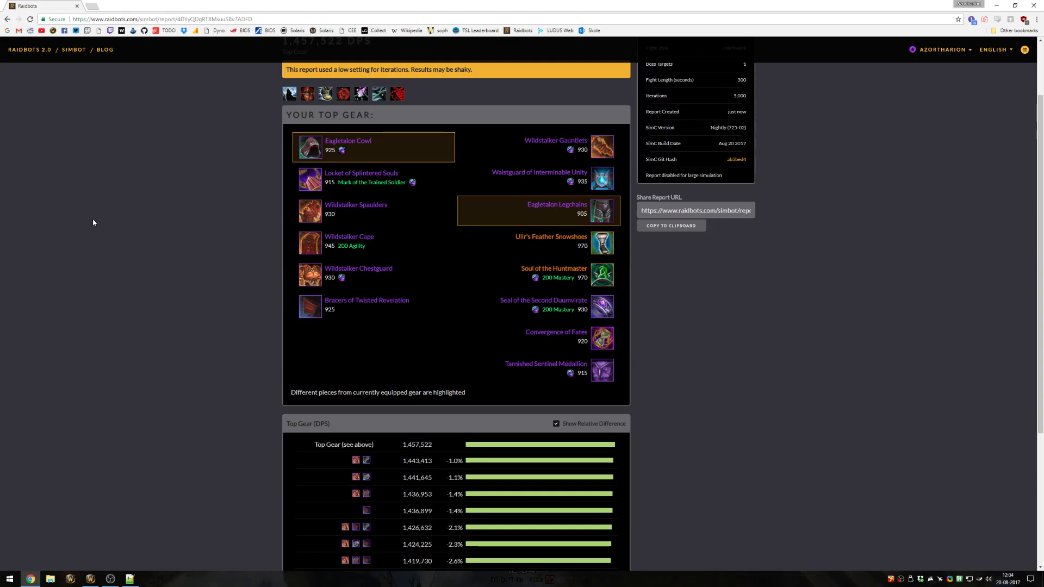
pyautogui.scroll(2, 76, 224)
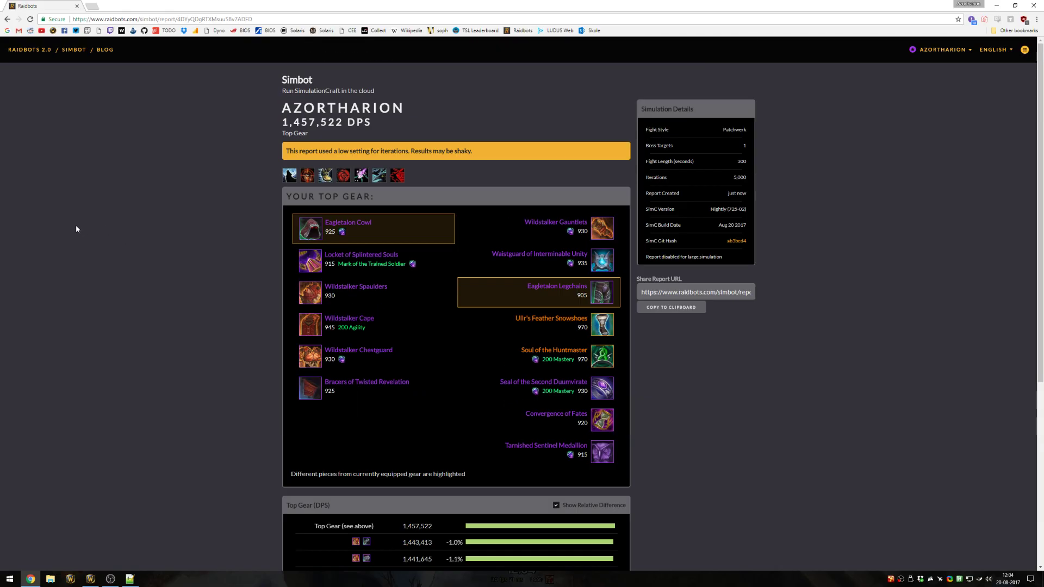
# Open Gear Compare and paste the character's SimC export
pyautogui.click(27, 50)
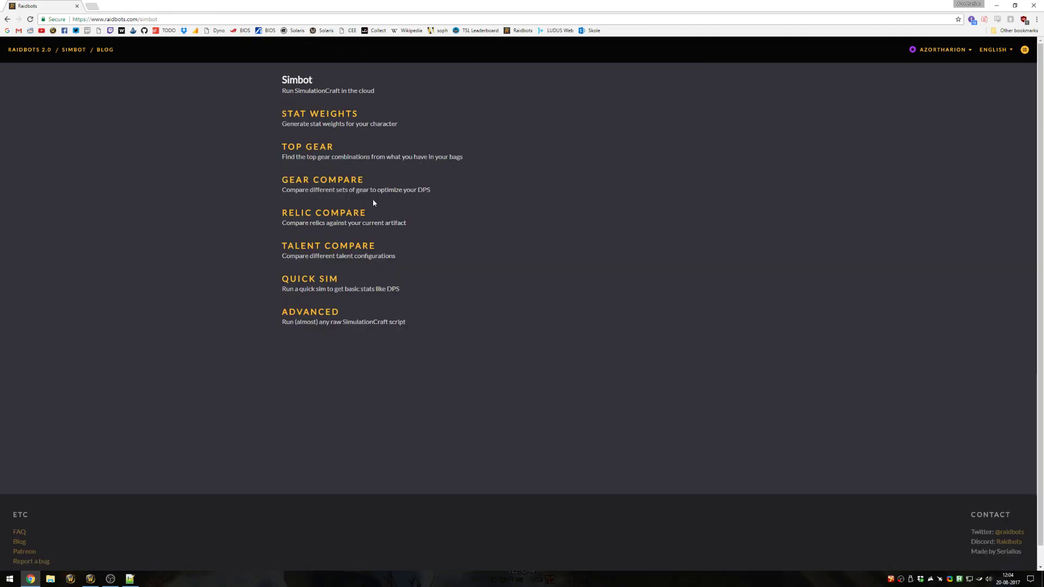
pyautogui.click(328, 182)
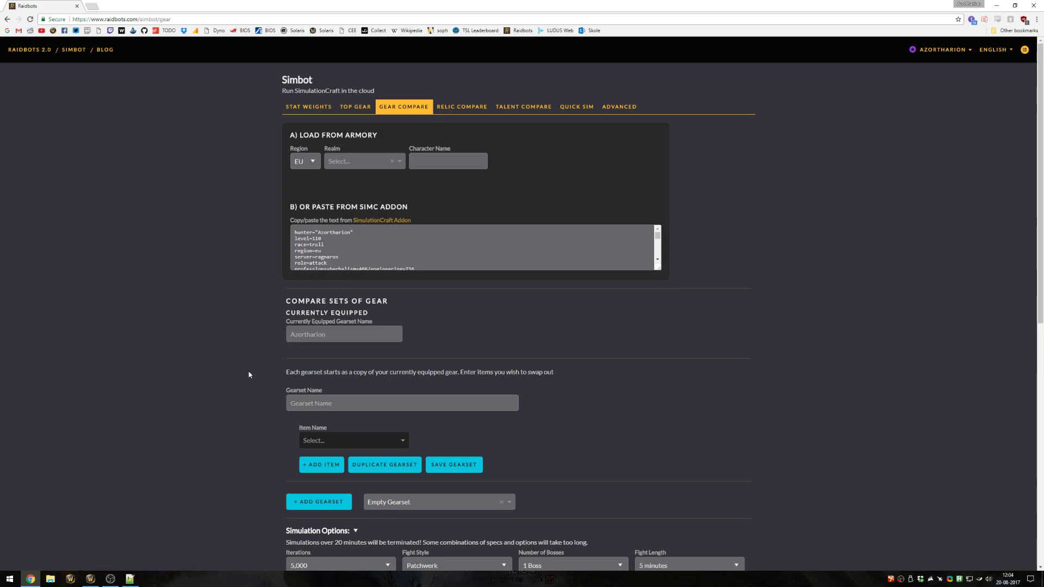
pyautogui.hotkey('alt', 'Tab')
pyautogui.hotkey('alt', 'Tab')
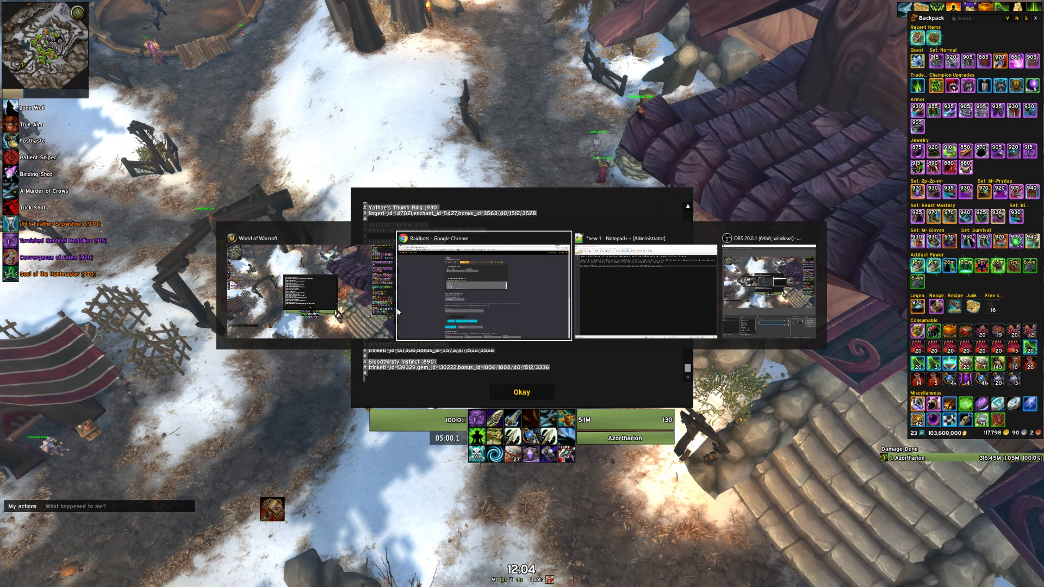
pyautogui.hotkey('ctrl', 'v')
pyautogui.scroll(-2, 244, 275)
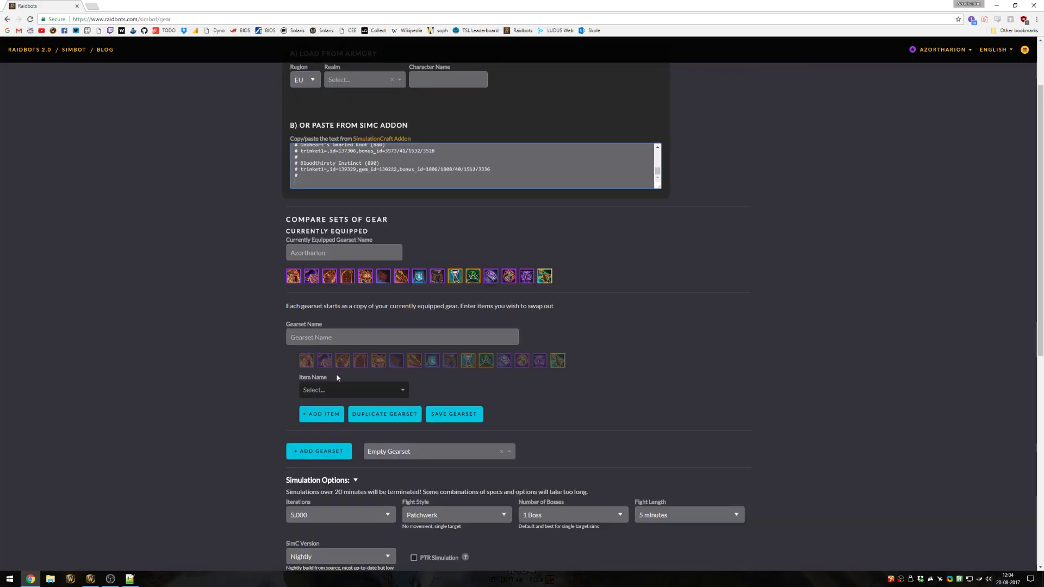
# Add an item row and choose the Tarnished Sentinel Medallion via a 'tarnished' search
pyautogui.click(328, 413)
pyautogui.click(354, 398)
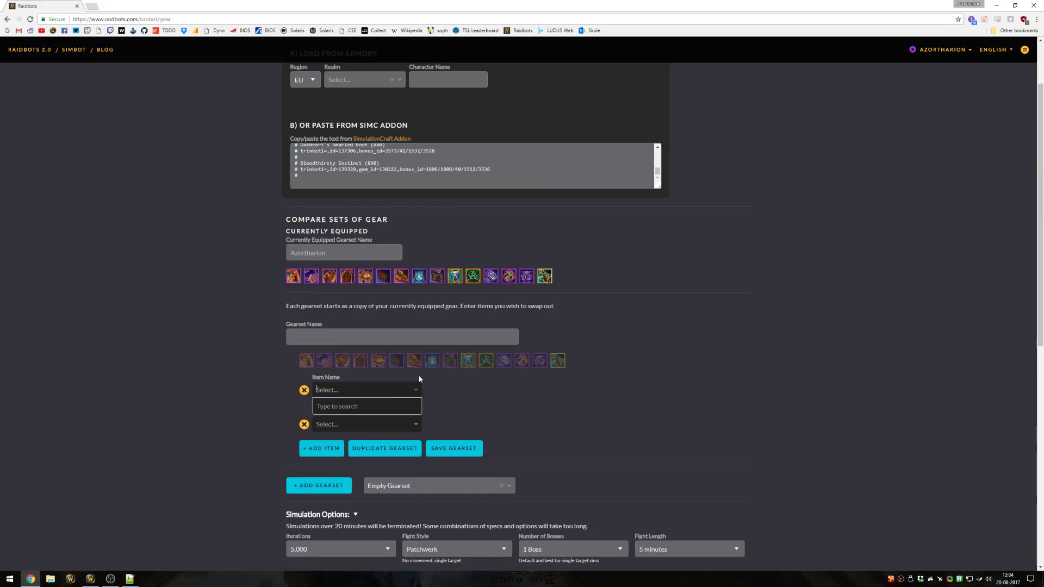
pyautogui.write('tarnished')
pyautogui.click(360, 407)
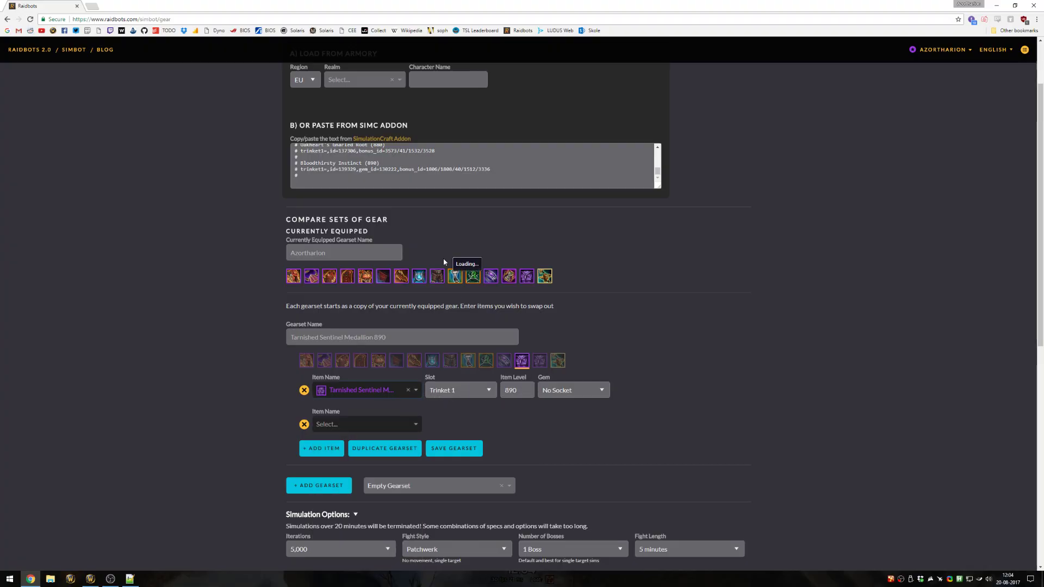
pyautogui.scroll(2, 435, 166)
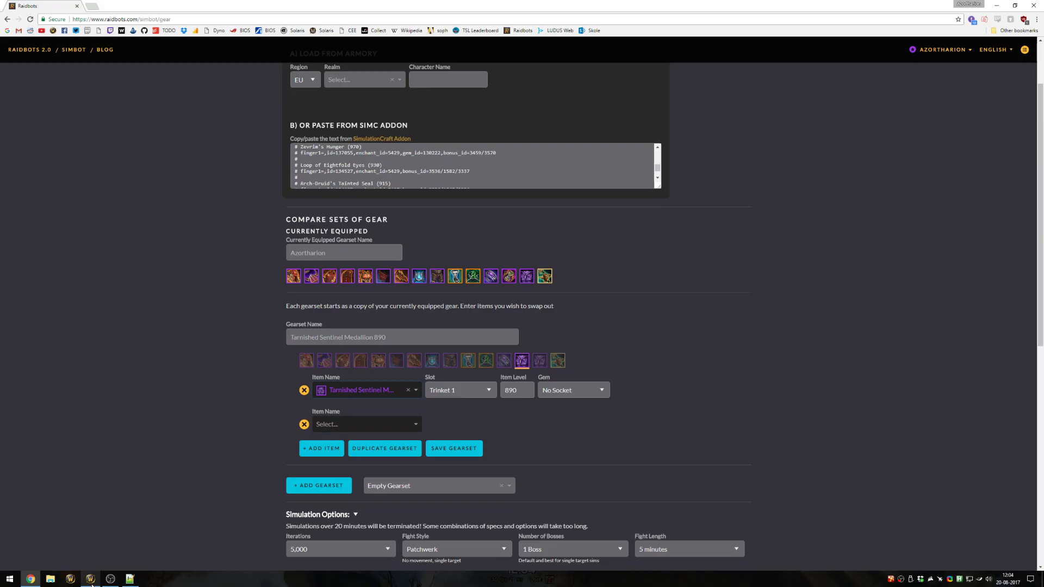
# In WoW, close the SimC window and check the character equipment panel
pyautogui.click(90, 579)
pyautogui.press('Escape')
pyautogui.press('c')
pyautogui.press('w')
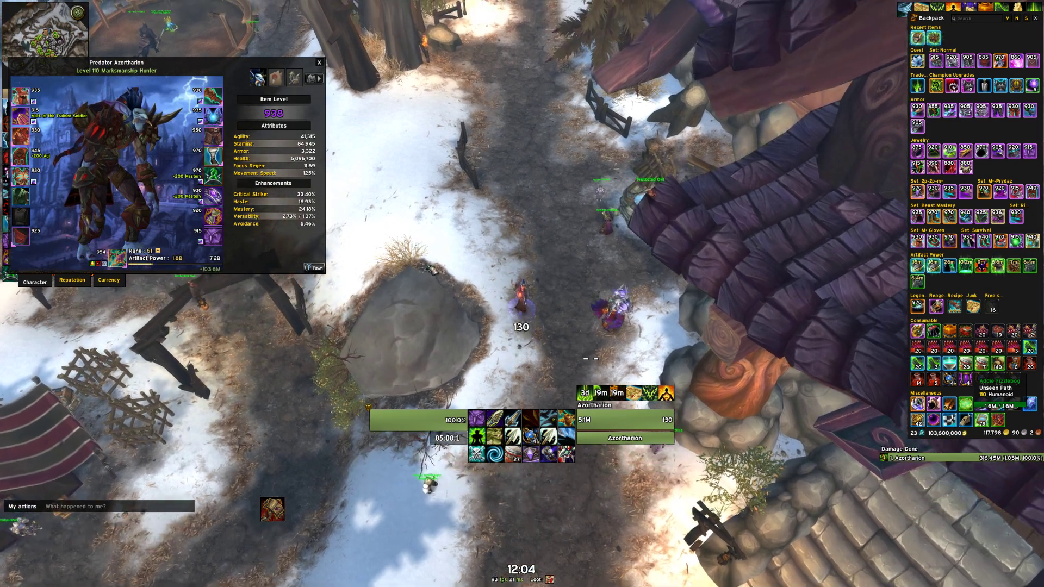
pyautogui.moveTo(212, 235)
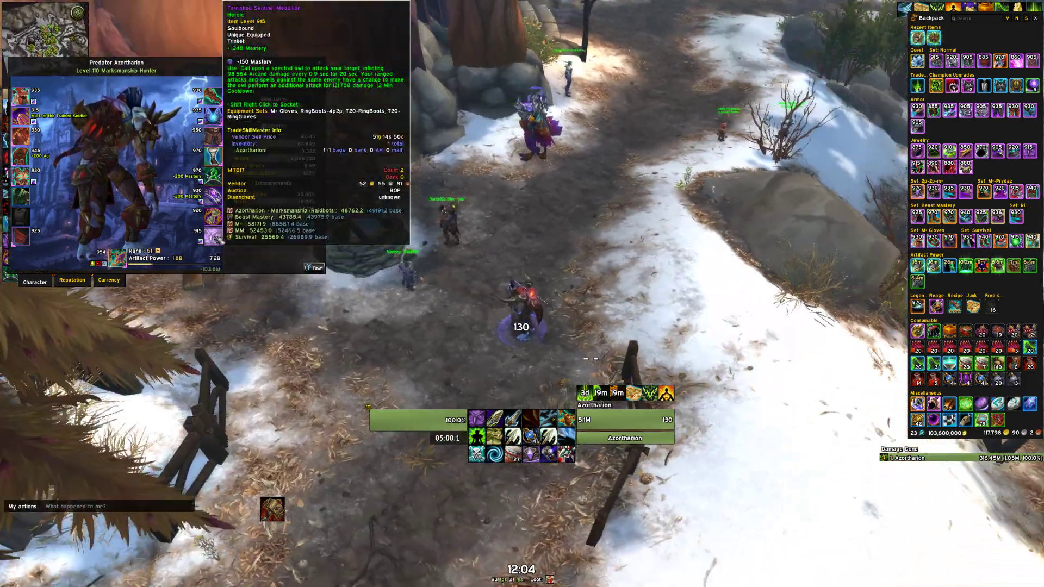
pyautogui.hotkey('alt', 'Tab')
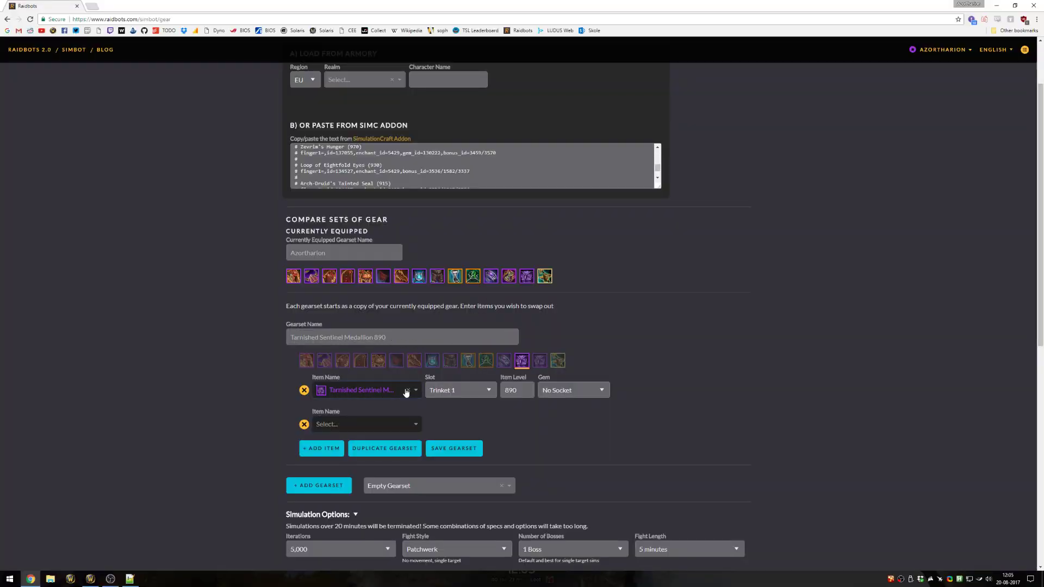
# Set the medallion to Trinket 2, item level 930, with a 150 Mastery gem
pyautogui.click(483, 390)
pyautogui.press('Tab')
pyautogui.write('9')
pyautogui.click(592, 390)
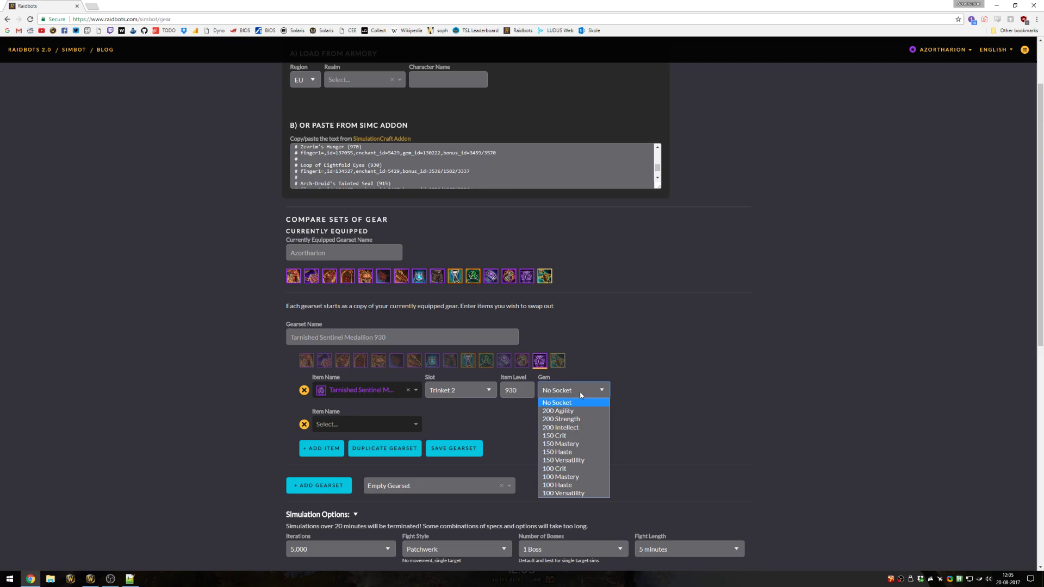
pyautogui.click(566, 444)
pyautogui.scroll(-2, 500, 403)
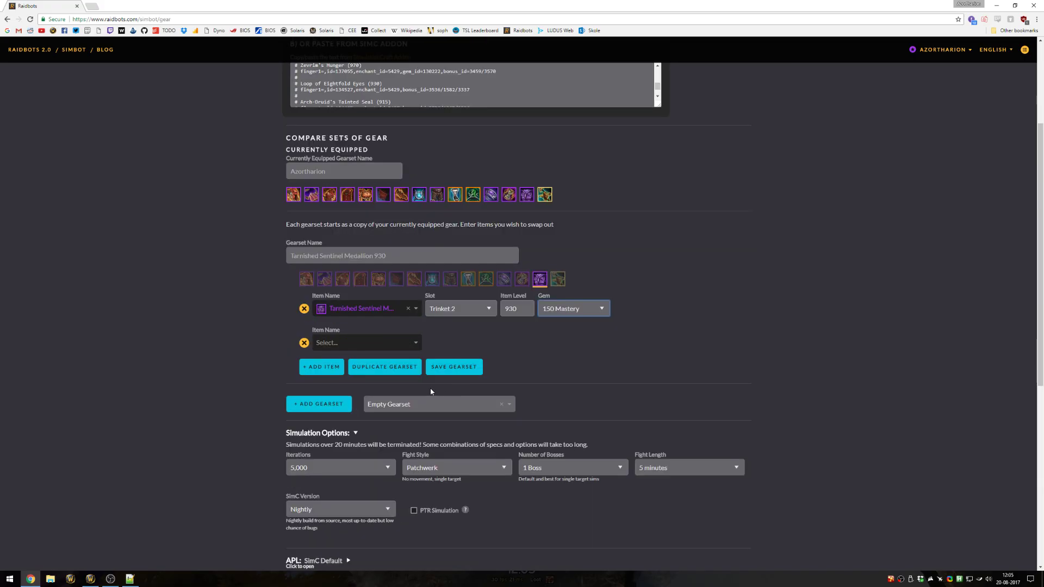
pyautogui.scroll(-2, 431, 392)
# Run the Gear Compare sim; the Tarnished Sentinel Medallion 930 set leads at 1,492,959 DPS (+1.2%)
pyautogui.click(326, 543)
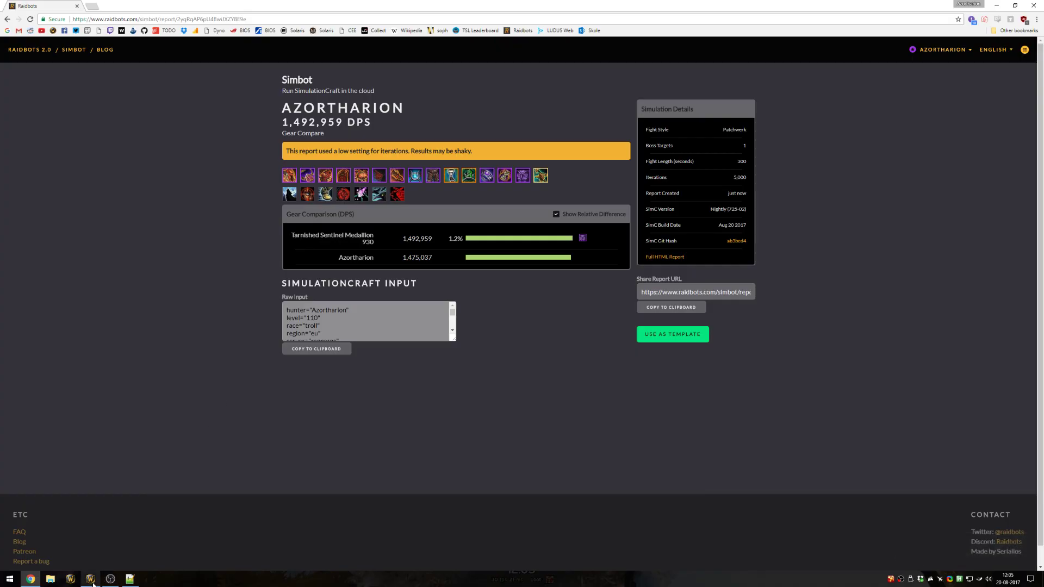
pyautogui.moveTo(96, 578)
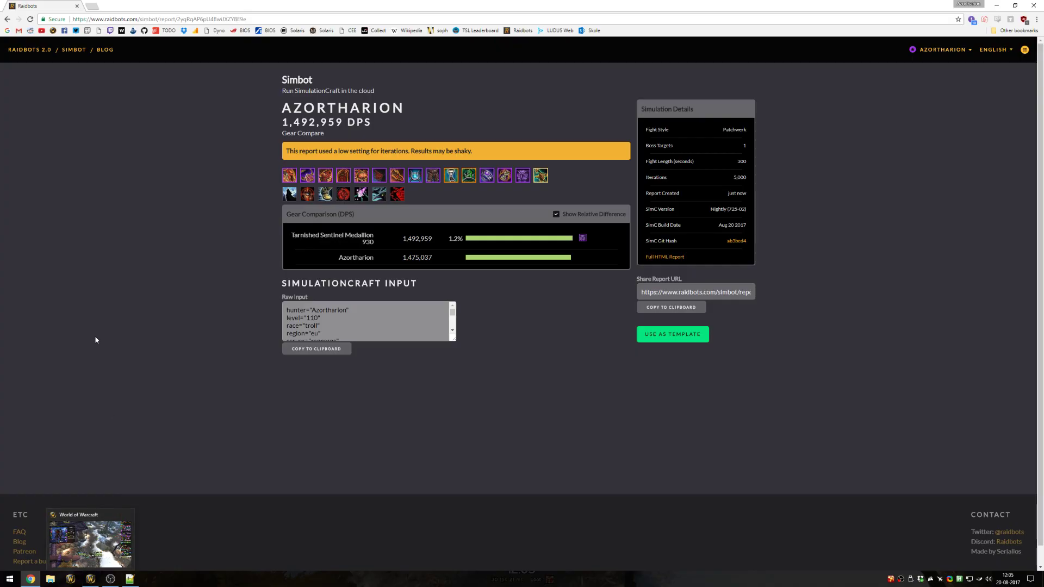
# Open Relic Compare and check the artifact weapon's current relics in the game
pyautogui.click(30, 57)
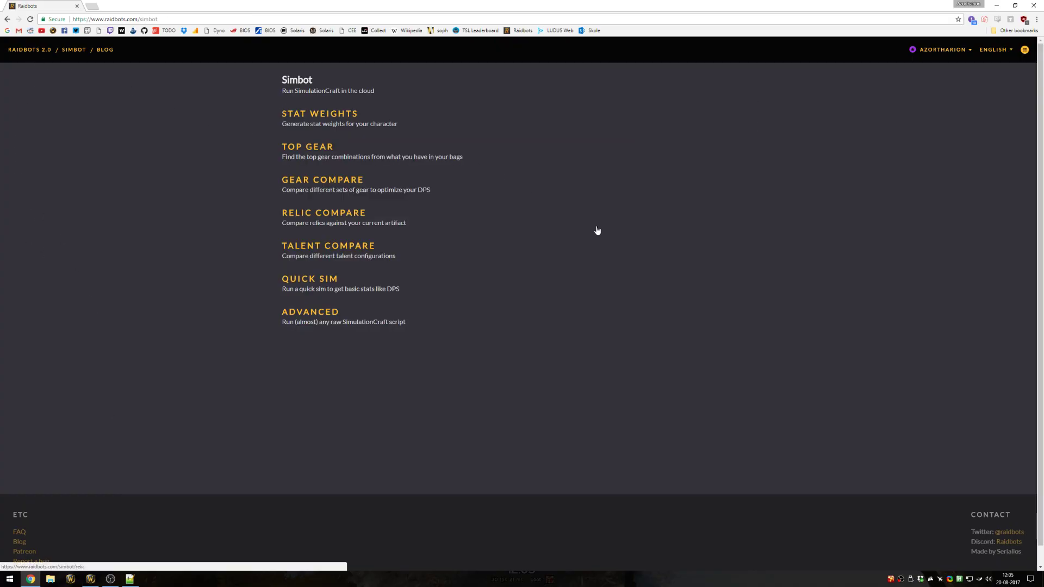
pyautogui.click(313, 222)
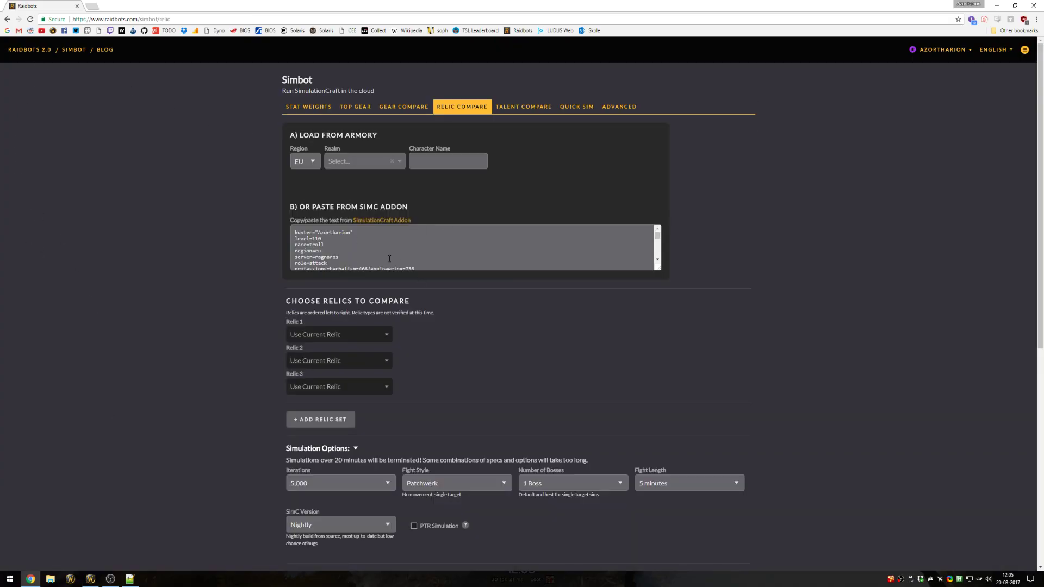
pyautogui.click(390, 258)
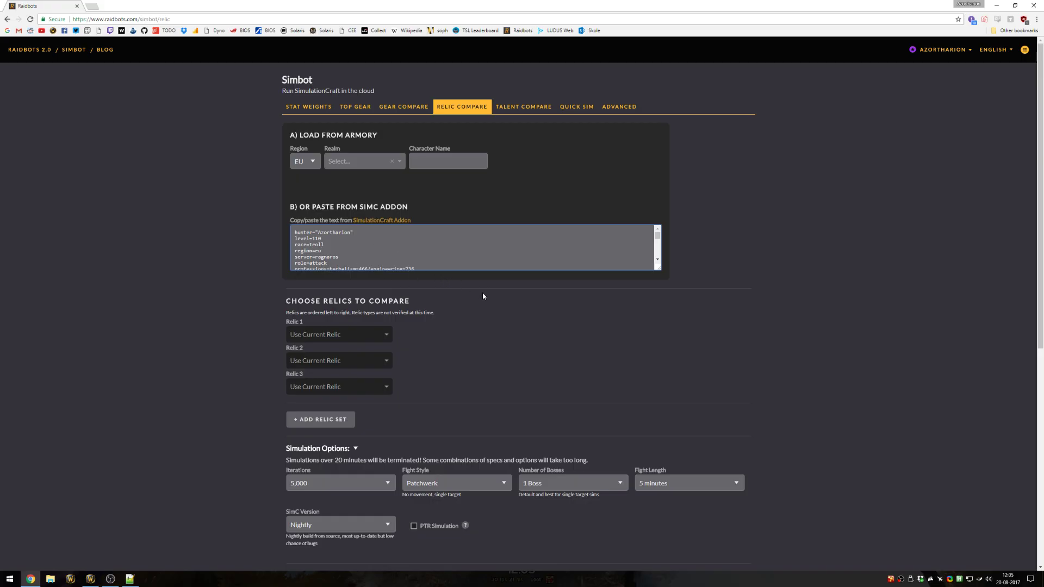
pyautogui.click(343, 334)
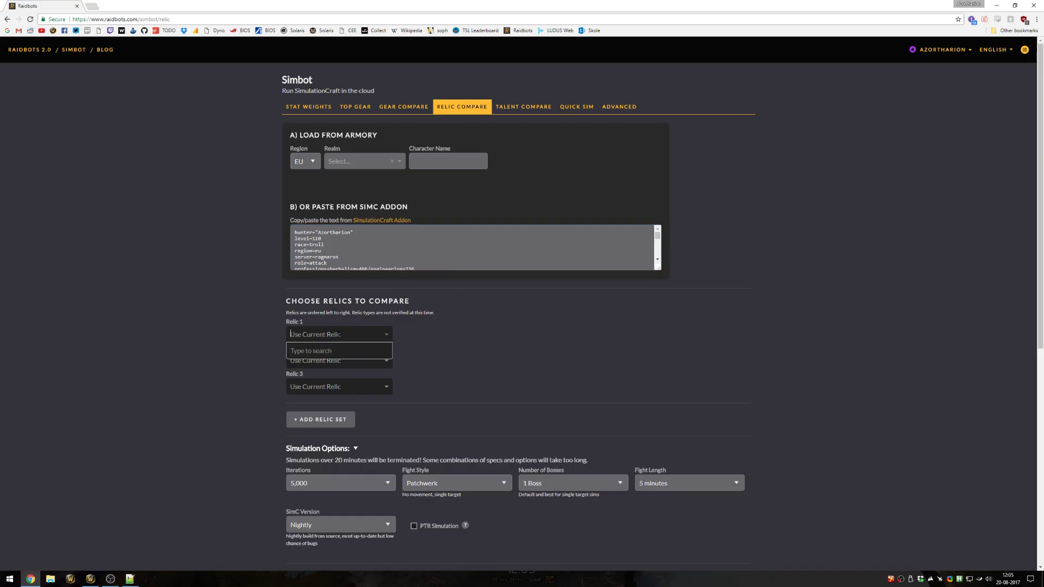
pyautogui.click(90, 579)
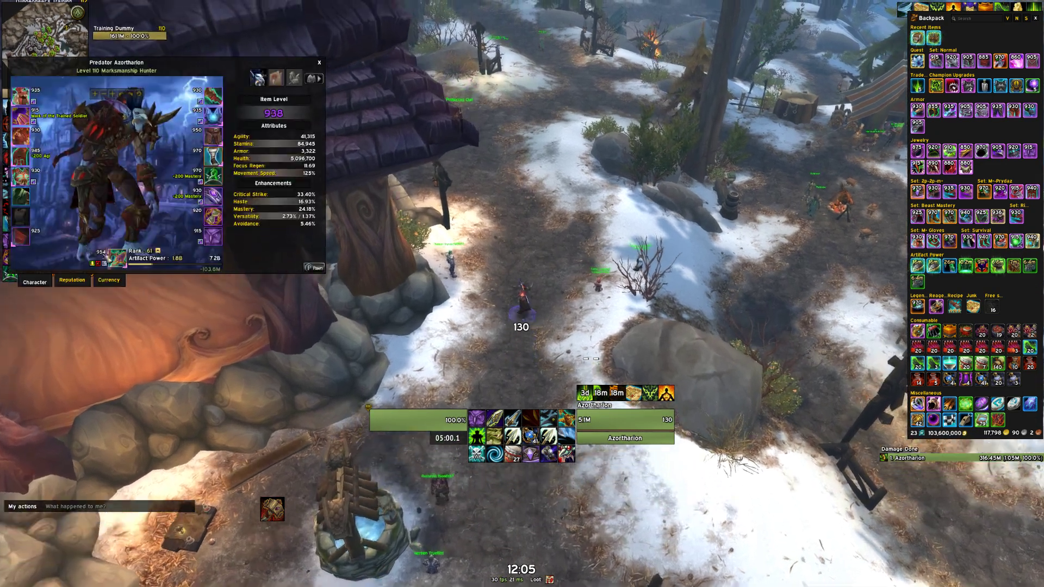
pyautogui.hotkey('shift', '`')
pyautogui.moveTo(243, 98)
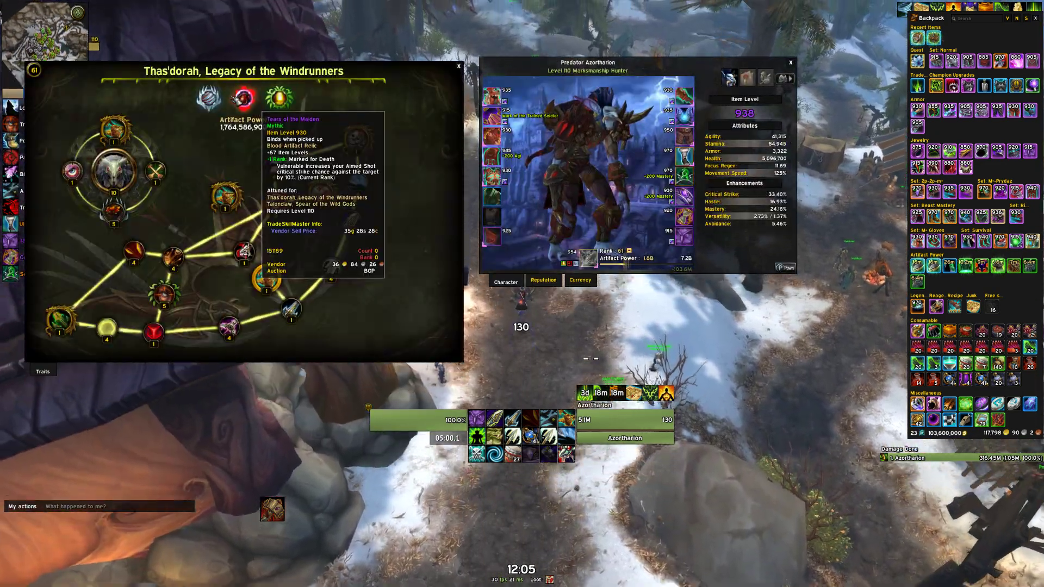
pyautogui.hotkey('alt', 'Tab')
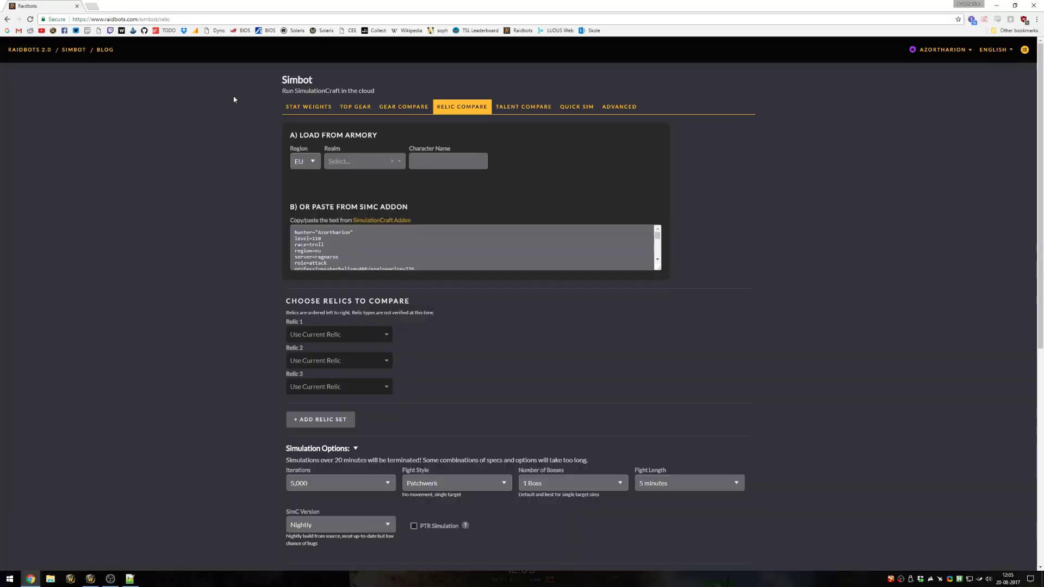
pyautogui.hotkey('alt', 'Tab')
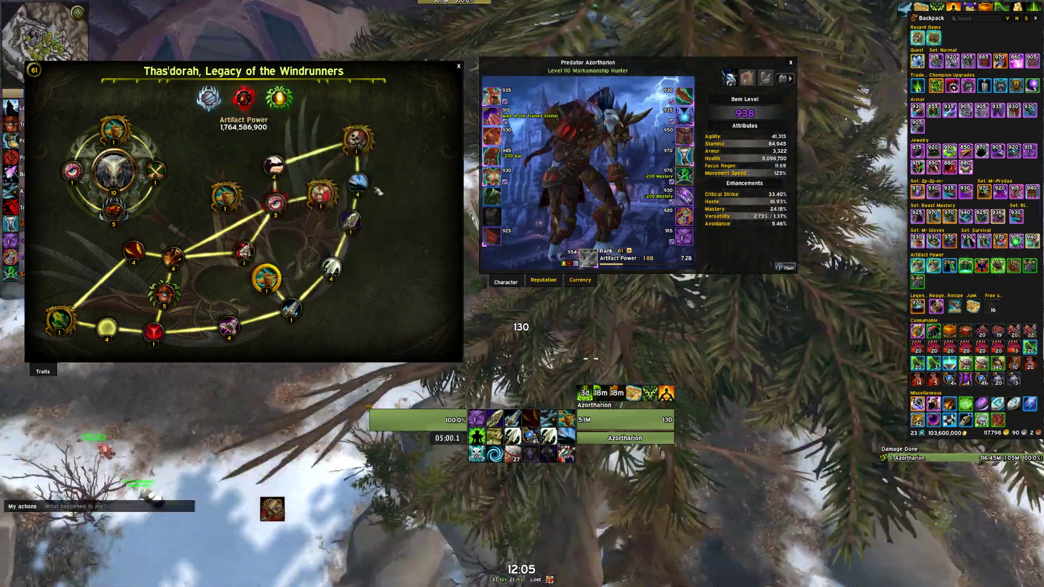
pyautogui.hotkey('alt', 'Tab')
# Choose Man'ari Blood Pact as Relic 2 at item level 940
pyautogui.click(347, 360)
pyautogui.write('man')
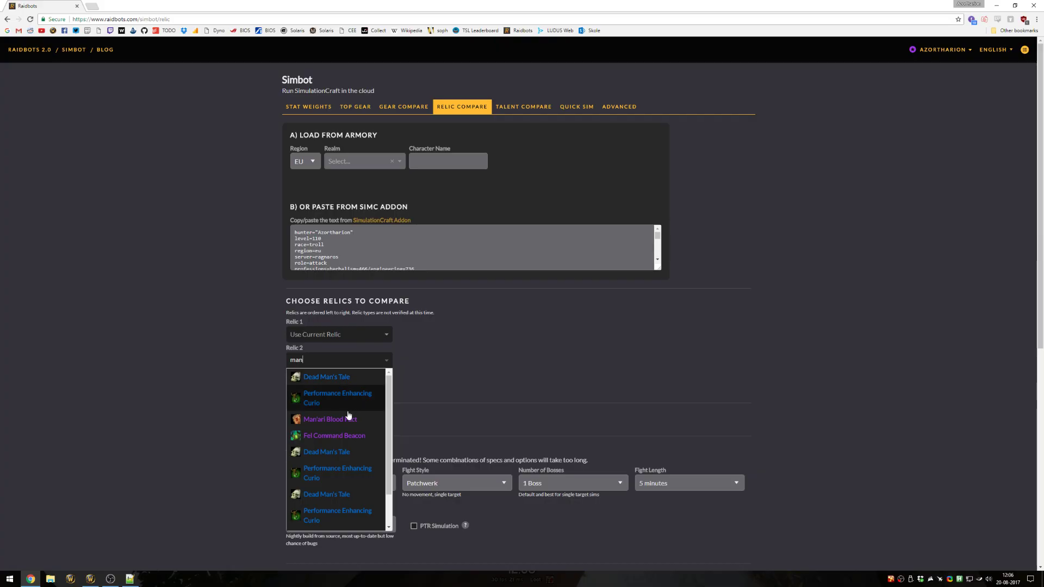
pyautogui.click(346, 417)
pyautogui.click(443, 359)
pyautogui.doubleClick(443, 360)
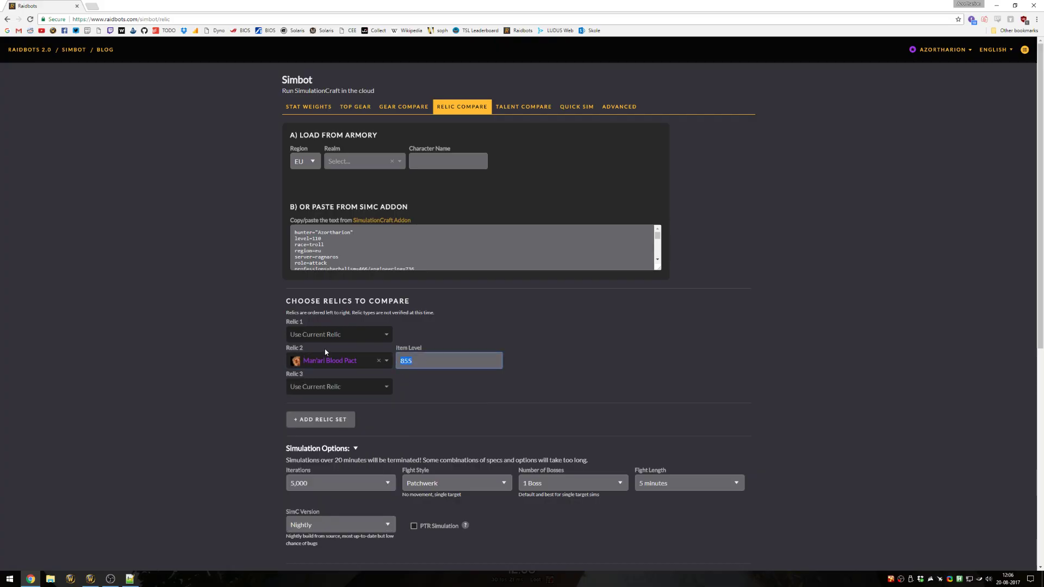
pyautogui.write('940')
pyautogui.click(181, 240)
# Run the relic comparison simulation
pyautogui.scroll(-2, 454, 263)
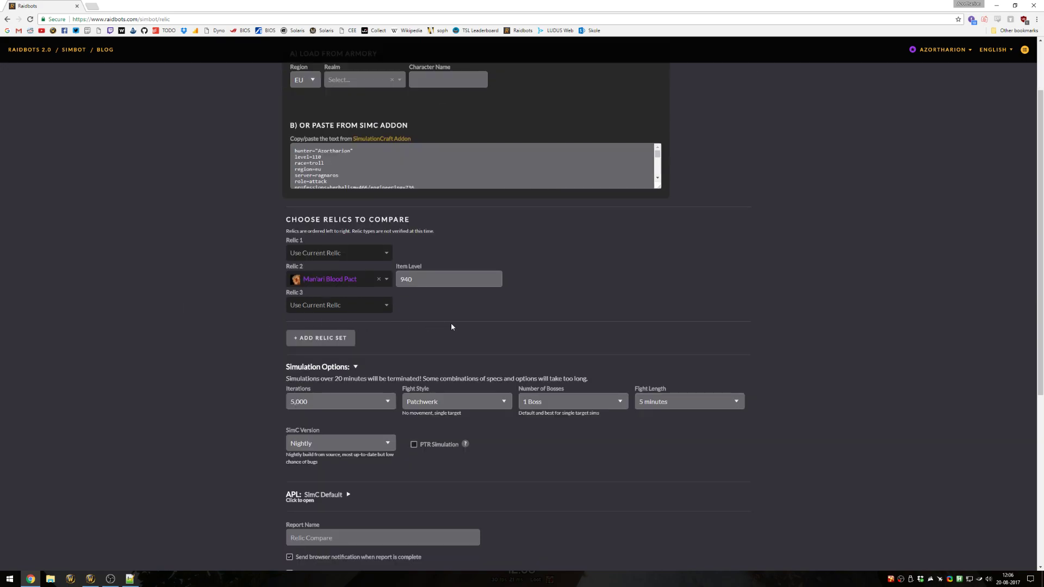
pyautogui.scroll(2, 251, 267)
pyautogui.scroll(-3, 250, 267)
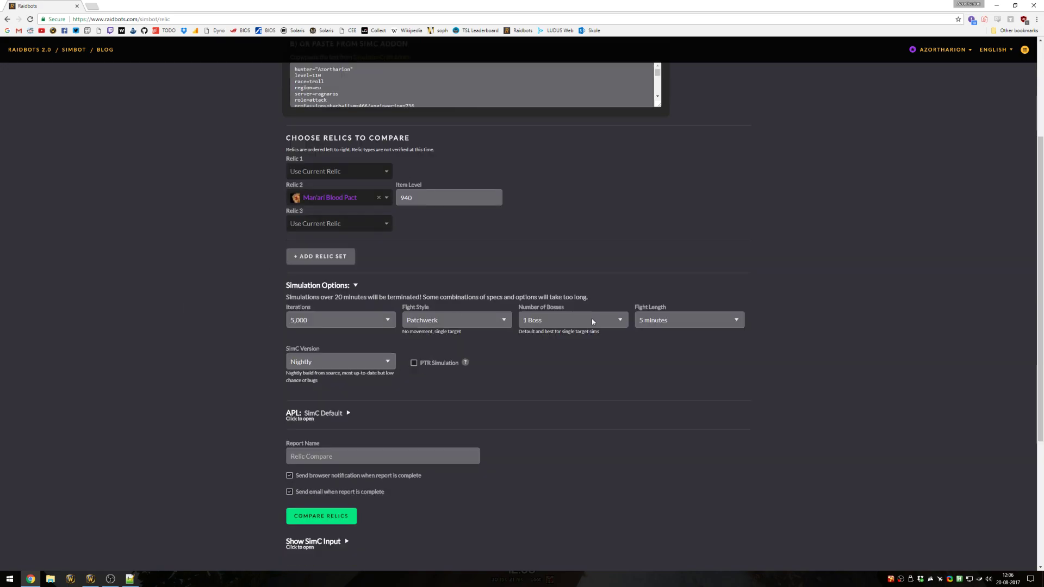
pyautogui.click(335, 516)
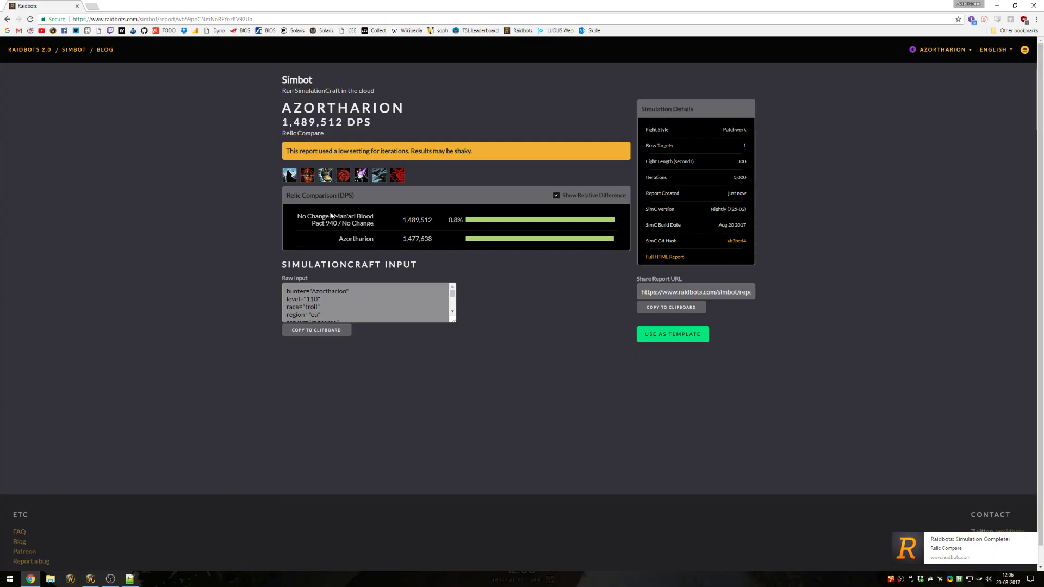
# Review the relic report's 0.8% gain over current gear, then open Talent Compare
pyautogui.click(298, 219)
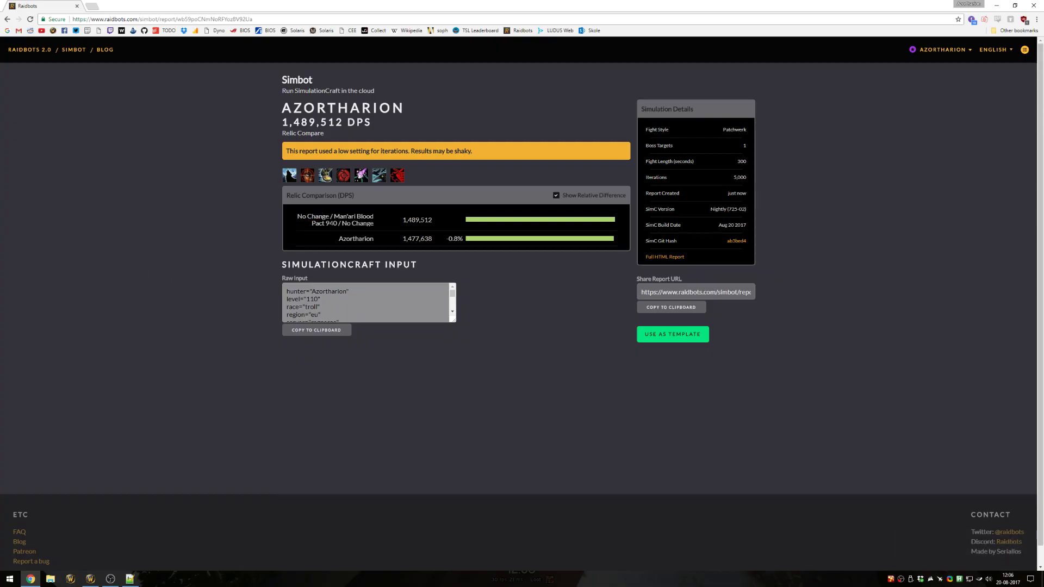
pyautogui.moveTo(347, 216)
pyautogui.mouseDown()
pyautogui.moveTo(380, 228)
pyautogui.moveTo(332, 224)
pyautogui.mouseUp()
pyautogui.click(155, 206)
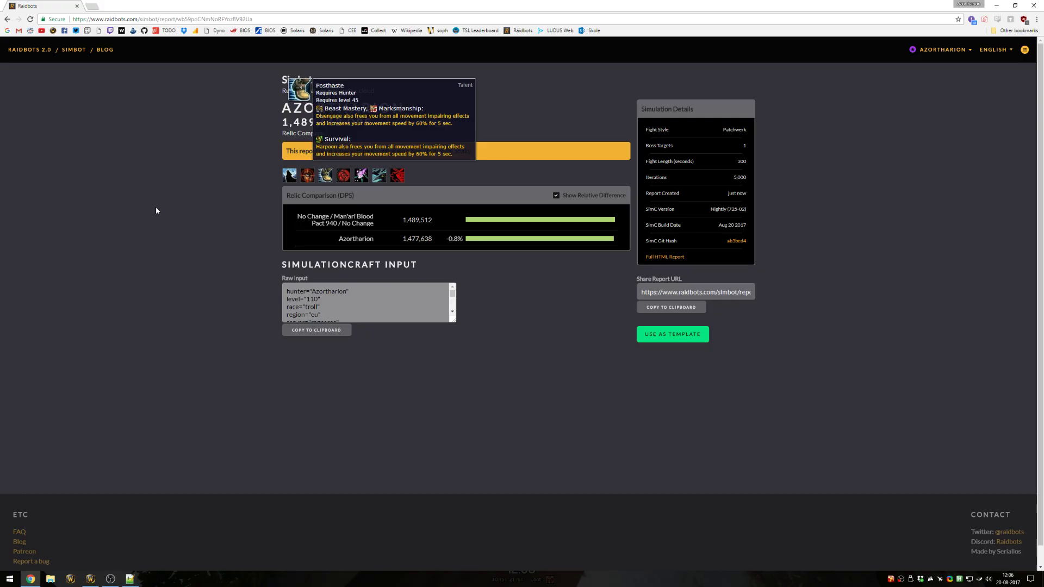
pyautogui.click(35, 51)
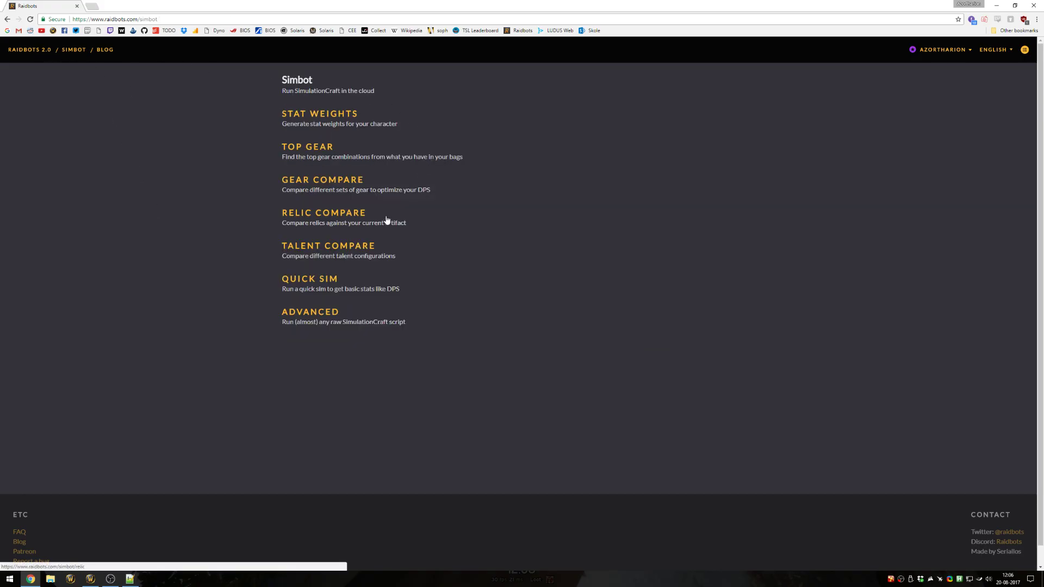
pyautogui.click(337, 248)
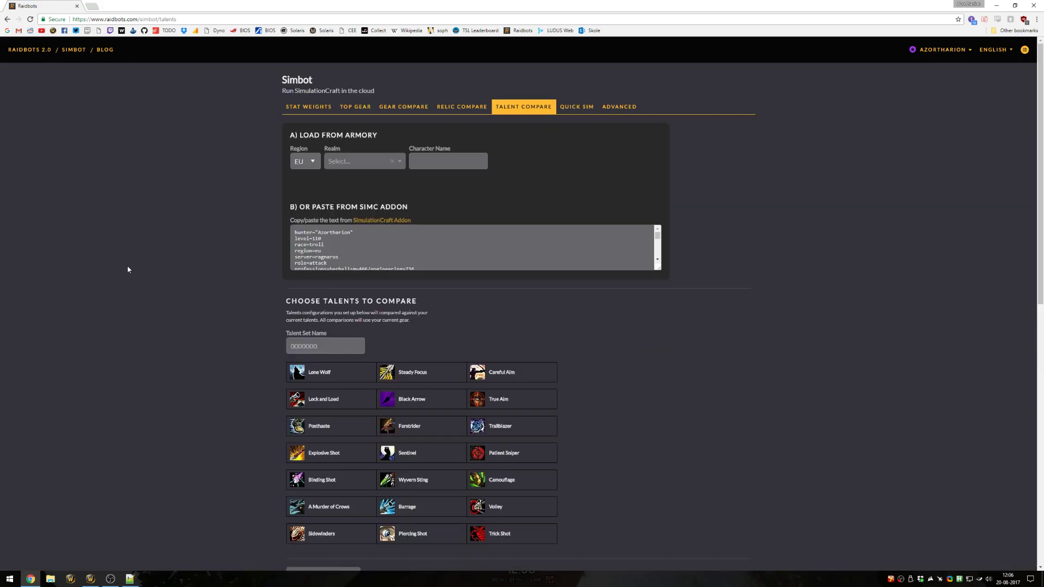
# Select Lone Wolf and Explosive Shot, not Patient Sniper, for the compared talent set
pyautogui.scroll(-2, 129, 269)
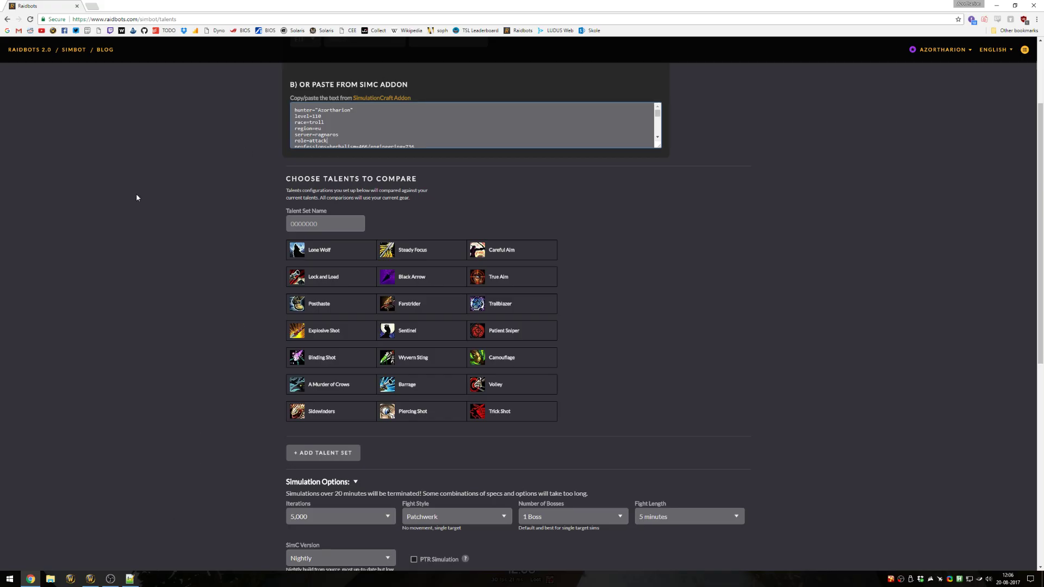
pyautogui.scroll(2, 214, 263)
pyautogui.scroll(-3, 361, 205)
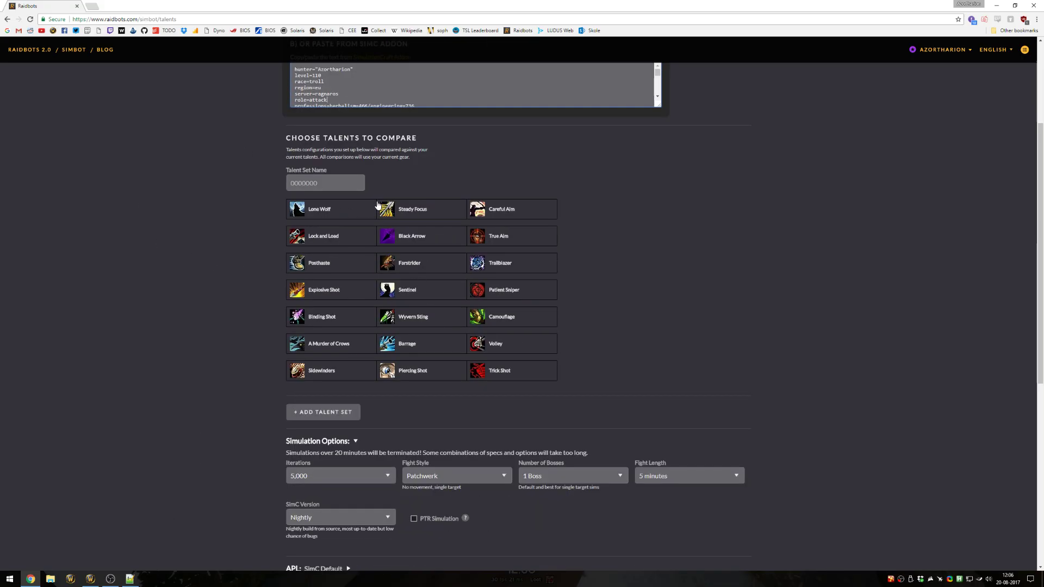
pyautogui.click(331, 212)
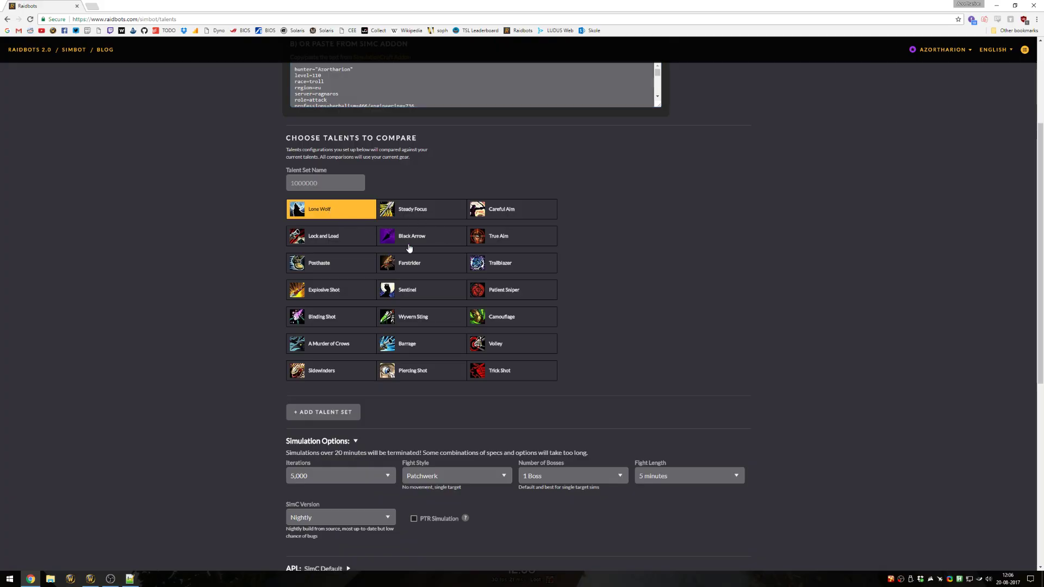
pyautogui.click(339, 291)
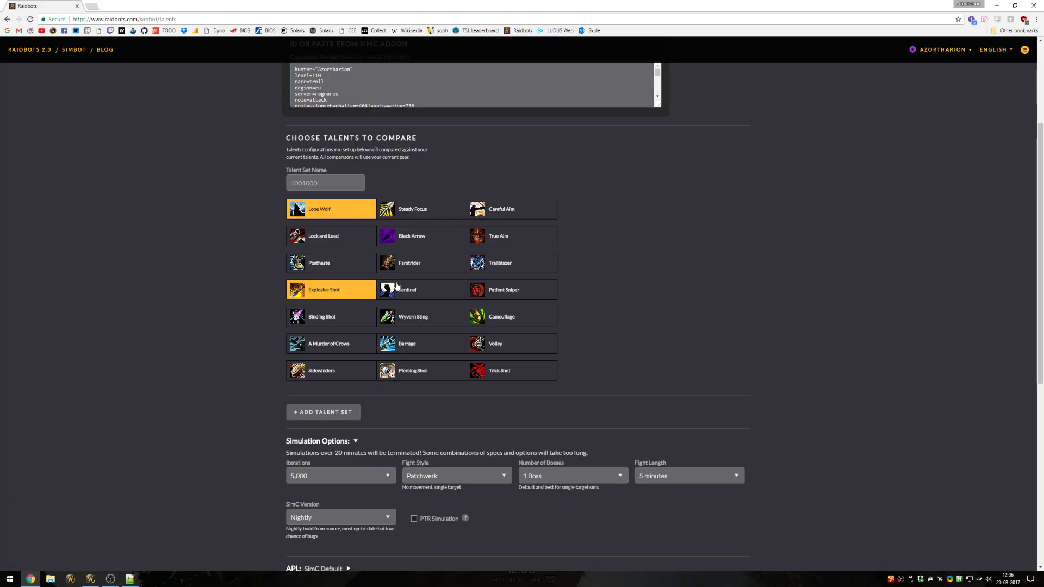
pyautogui.click(495, 294)
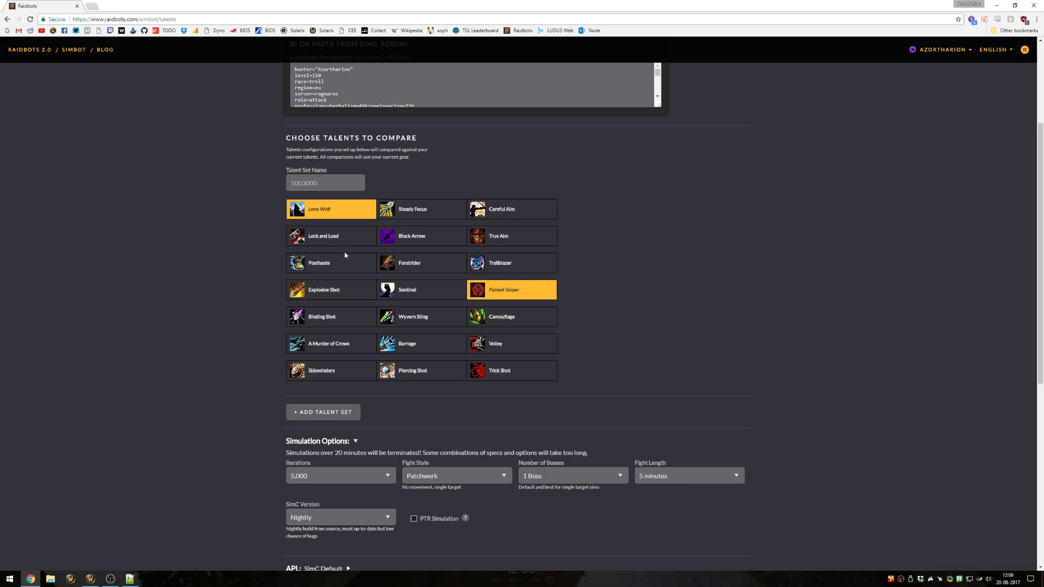
pyautogui.scroll(2, 277, 259)
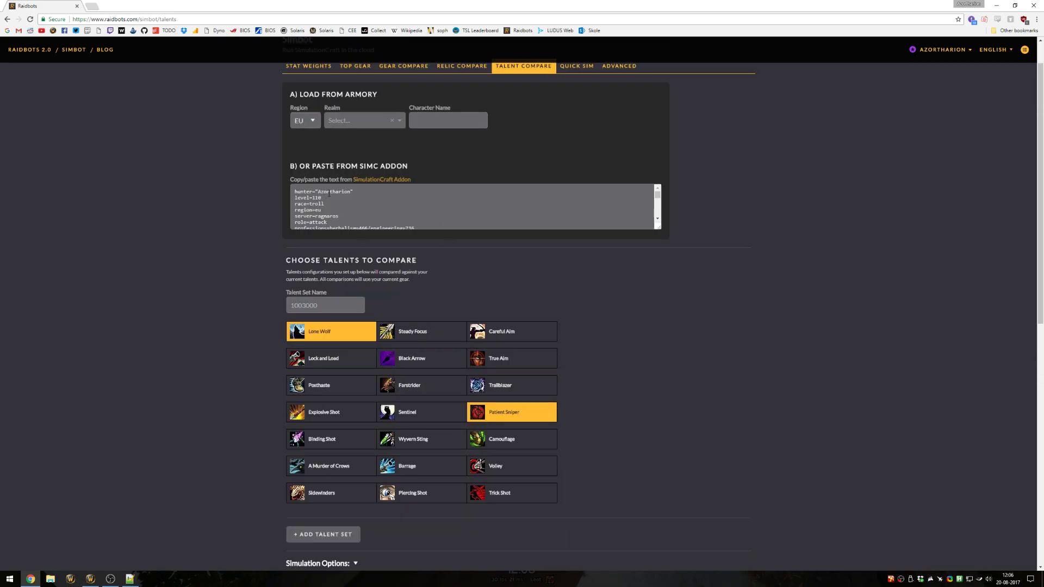
pyautogui.click(348, 419)
# Add Volley and Piercing Shot, then run the comparison: 1,068,534 DPS, 27.7% below current
pyautogui.click(516, 469)
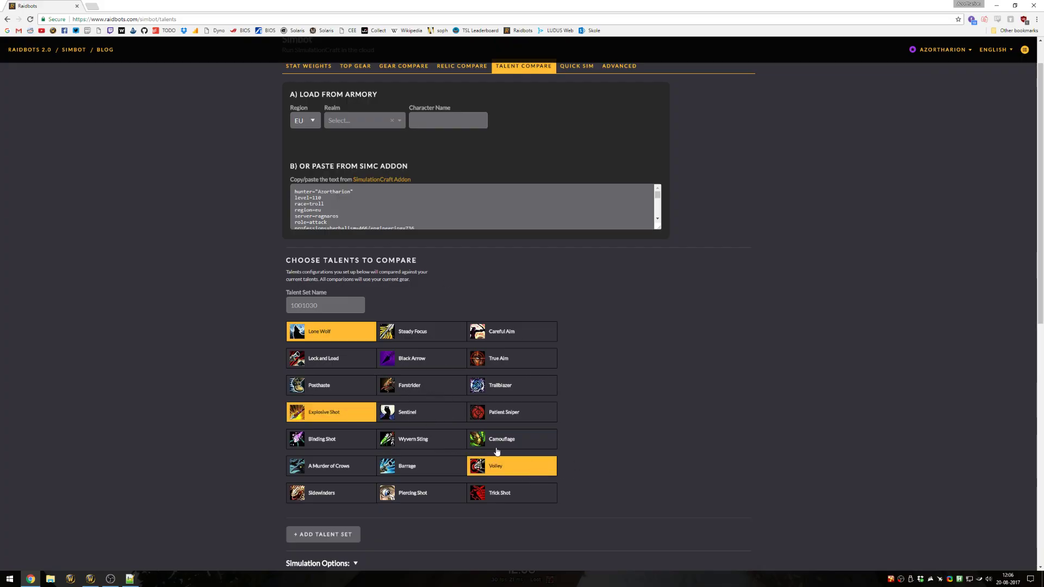
pyautogui.click(443, 501)
pyautogui.scroll(-4, 230, 354)
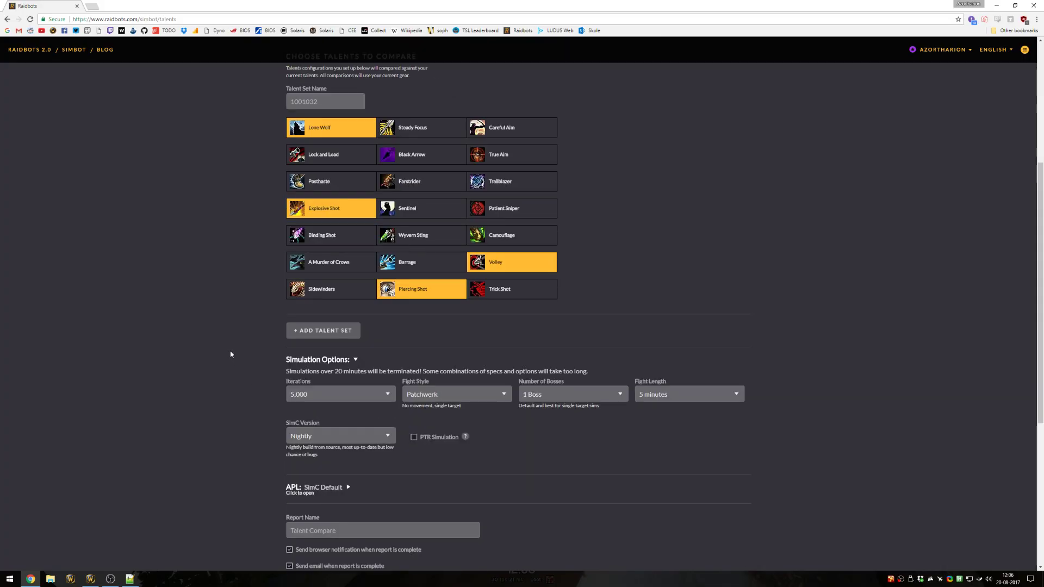
pyautogui.click(315, 333)
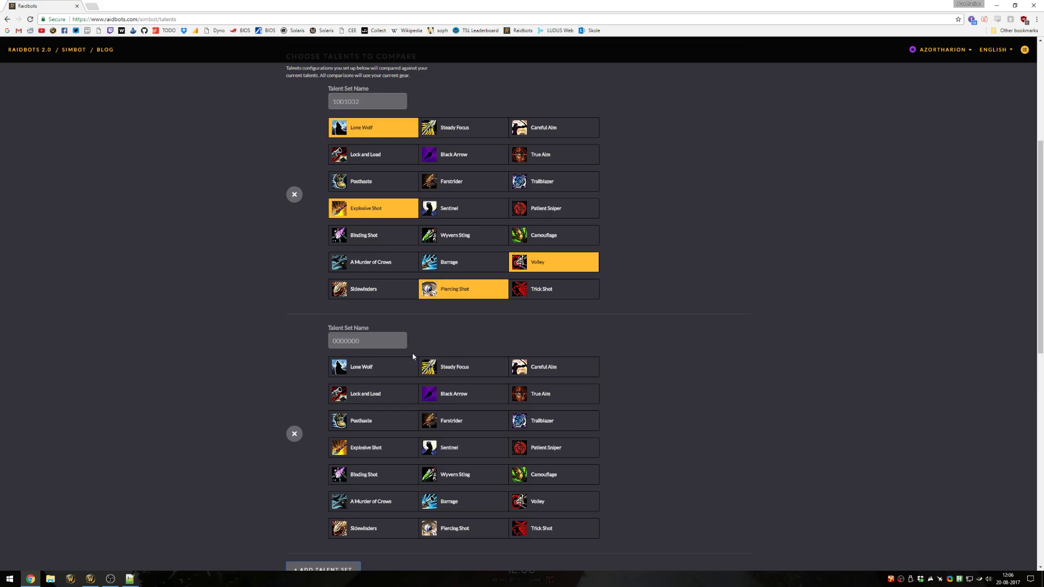
pyautogui.click(294, 434)
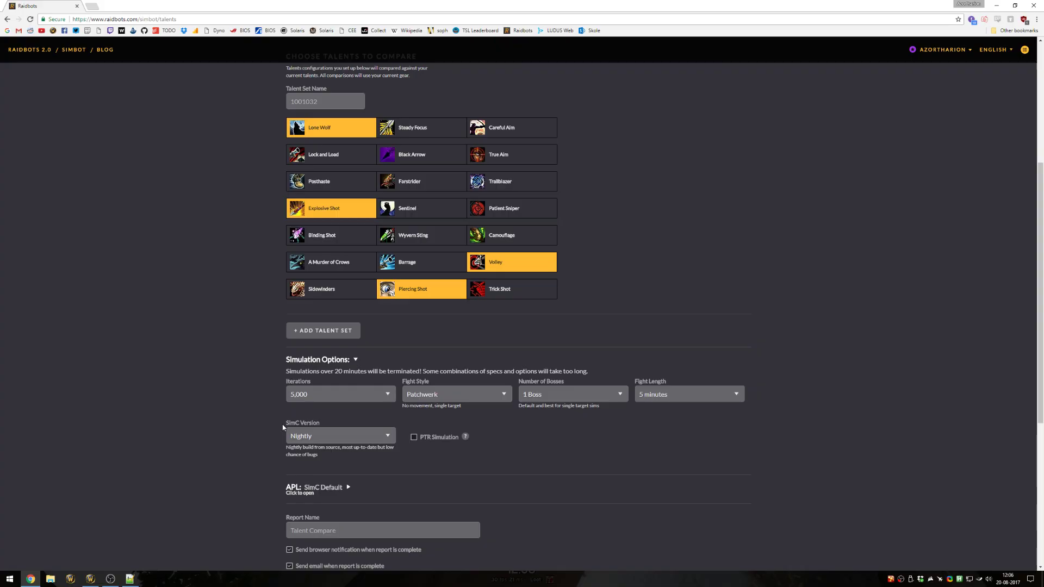
pyautogui.scroll(-4, 283, 427)
pyautogui.click(313, 396)
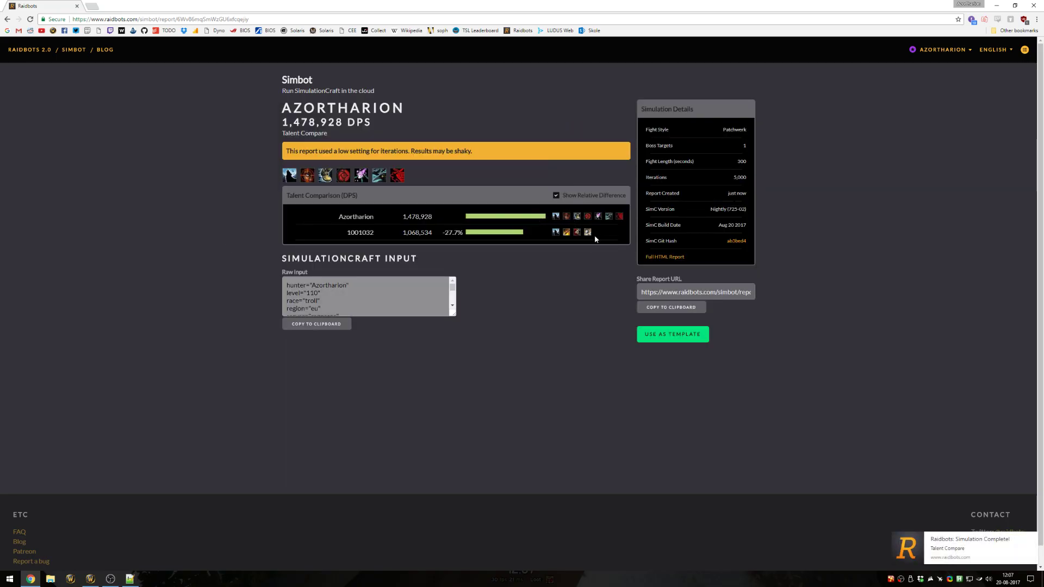
# Open the Quick Sim form, then close the game's character and artifact panels
pyautogui.moveTo(581, 234)
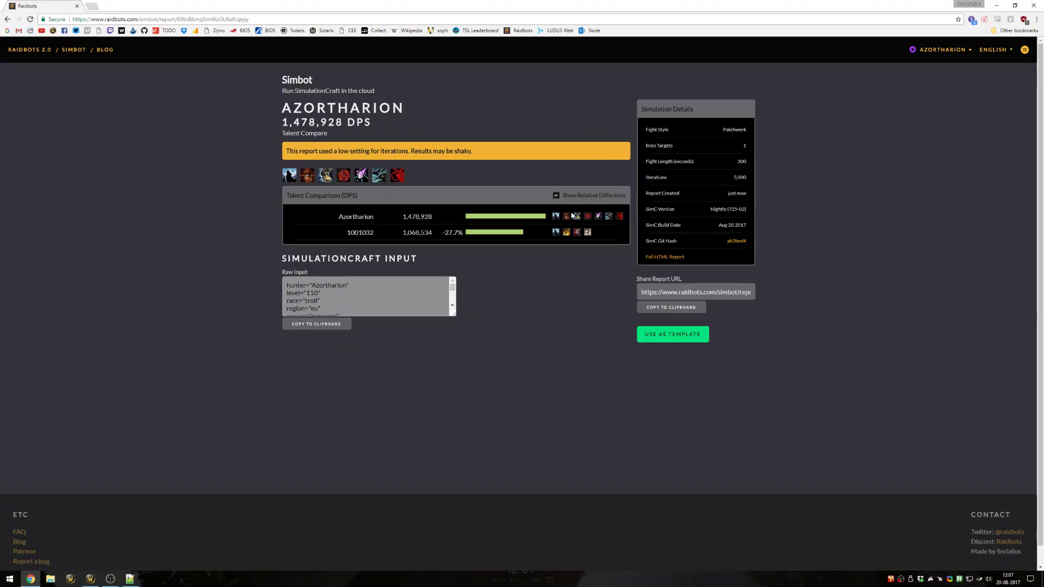
pyautogui.click(7, 19)
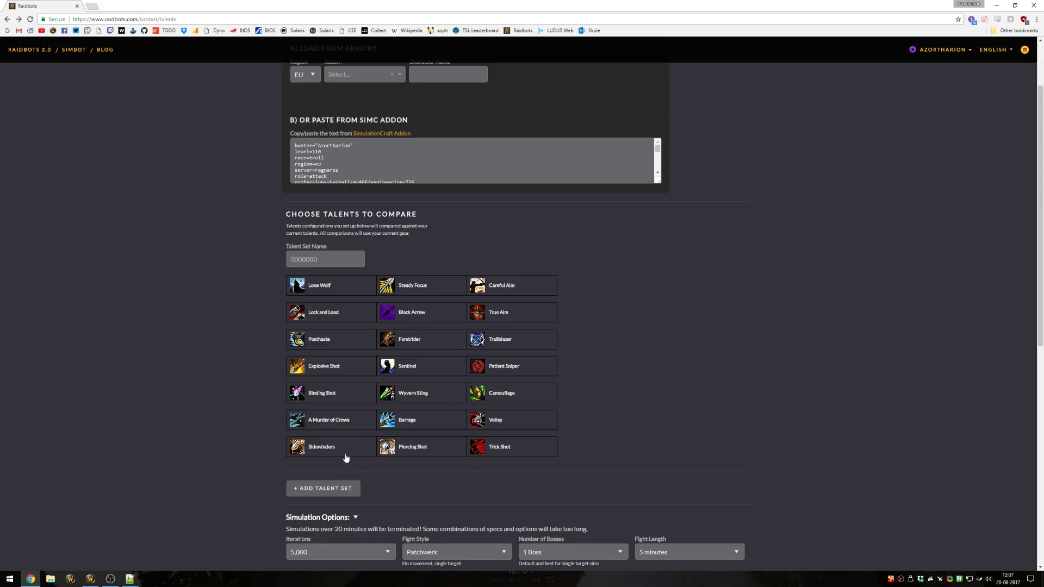
pyautogui.scroll(-3, 322, 349)
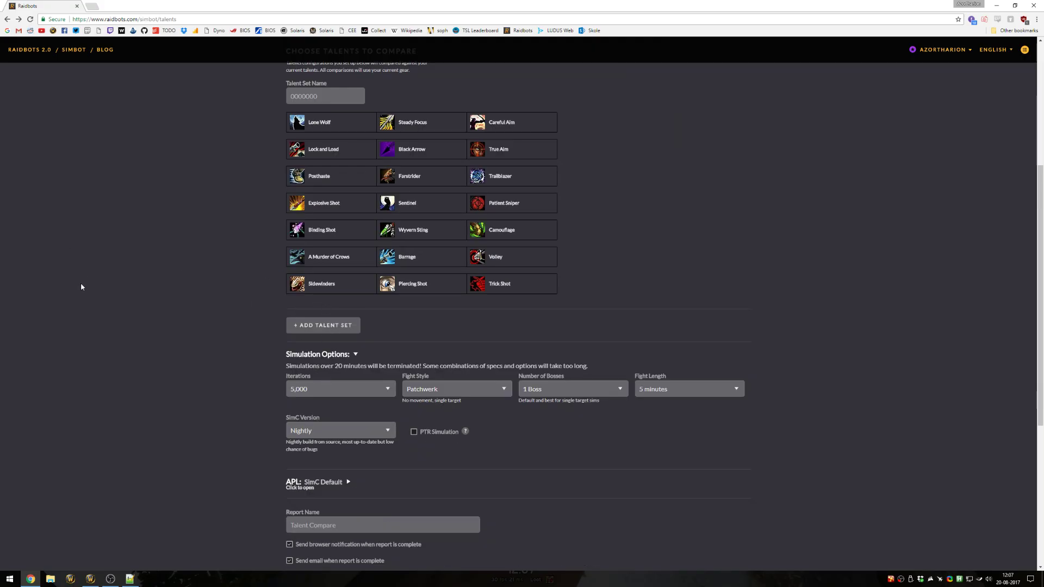
pyautogui.scroll(5, 105, 316)
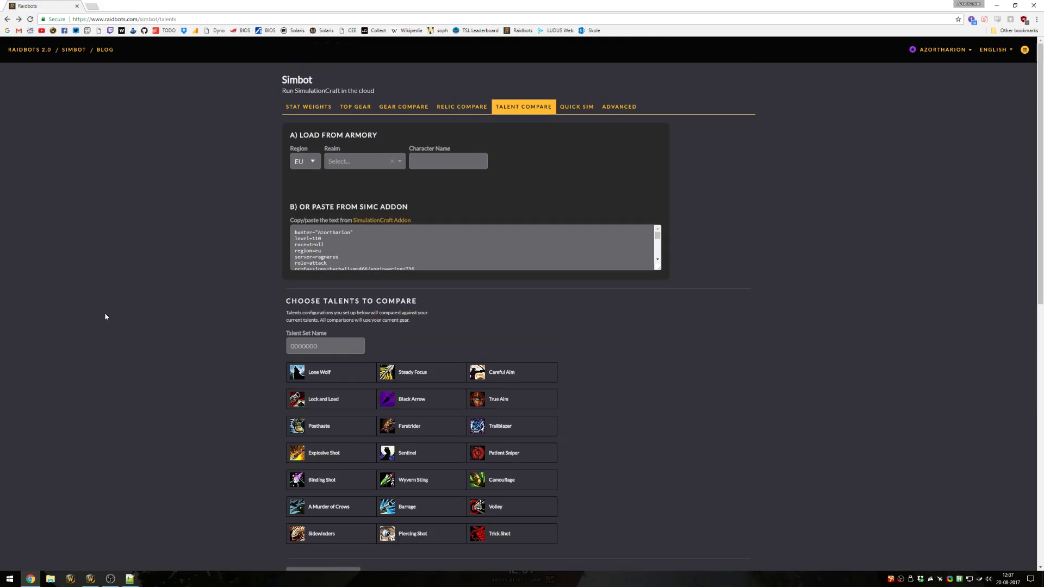
pyautogui.click(574, 107)
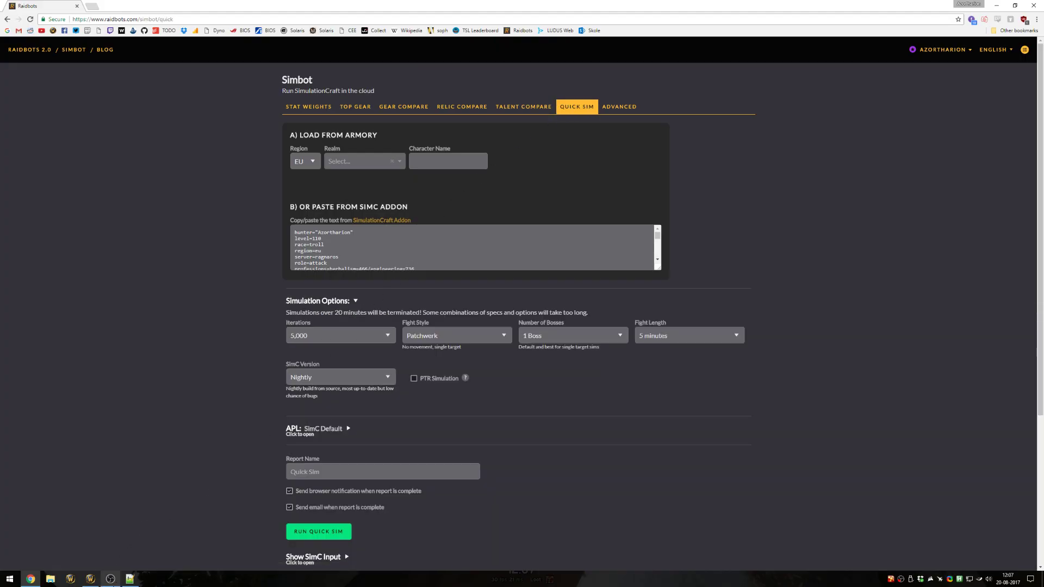
pyautogui.click(91, 579)
pyautogui.press('Escape')
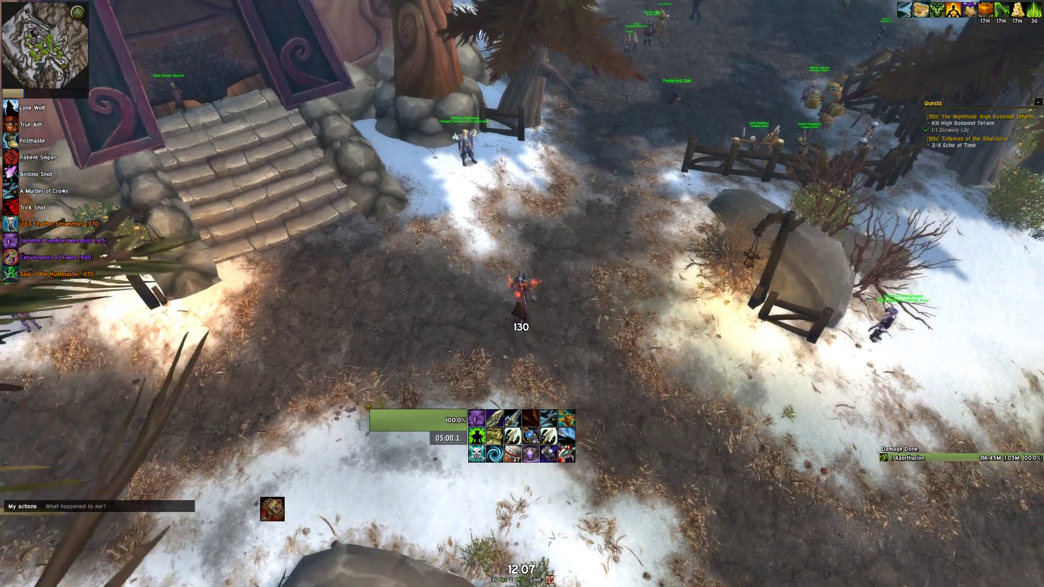
# Export the character with /simc and paste it into the Quick Sim SimC box
pyautogui.write('/simc')
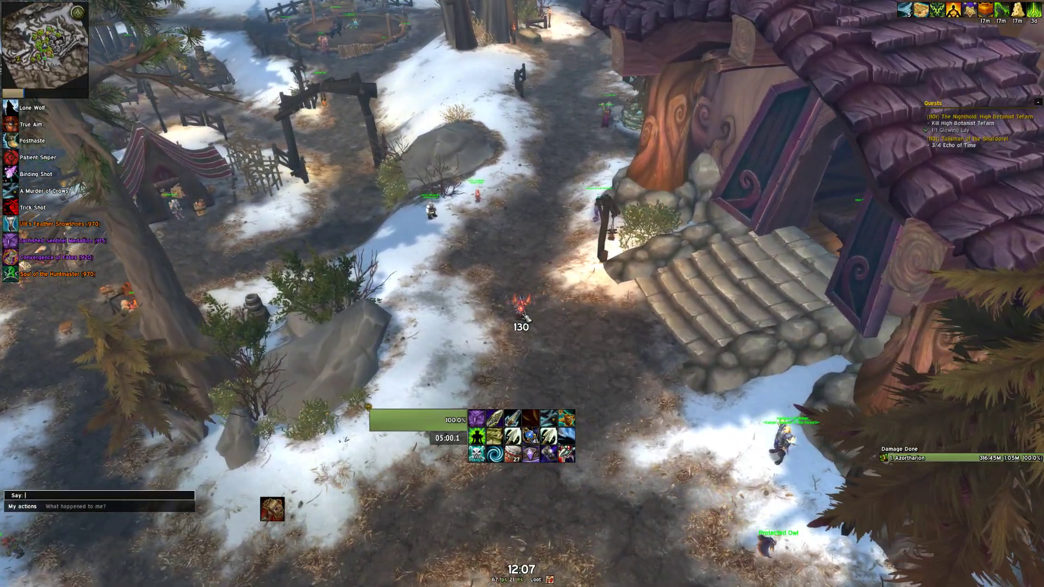
pyautogui.hotkey('alt', 'Tab')
pyautogui.hotkey('ctrl', 'a')
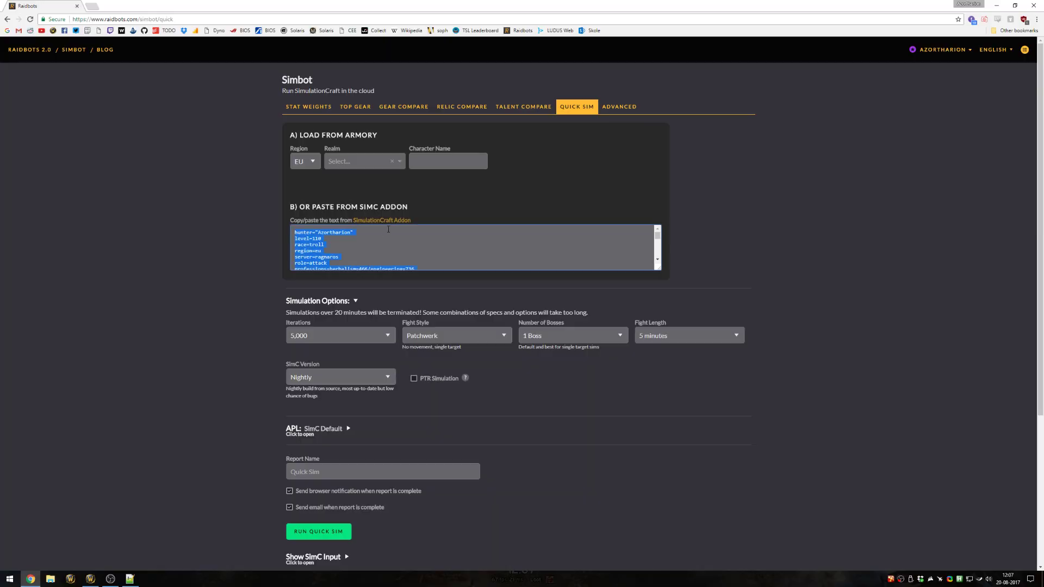
pyautogui.hotkey('ctrl', 'v')
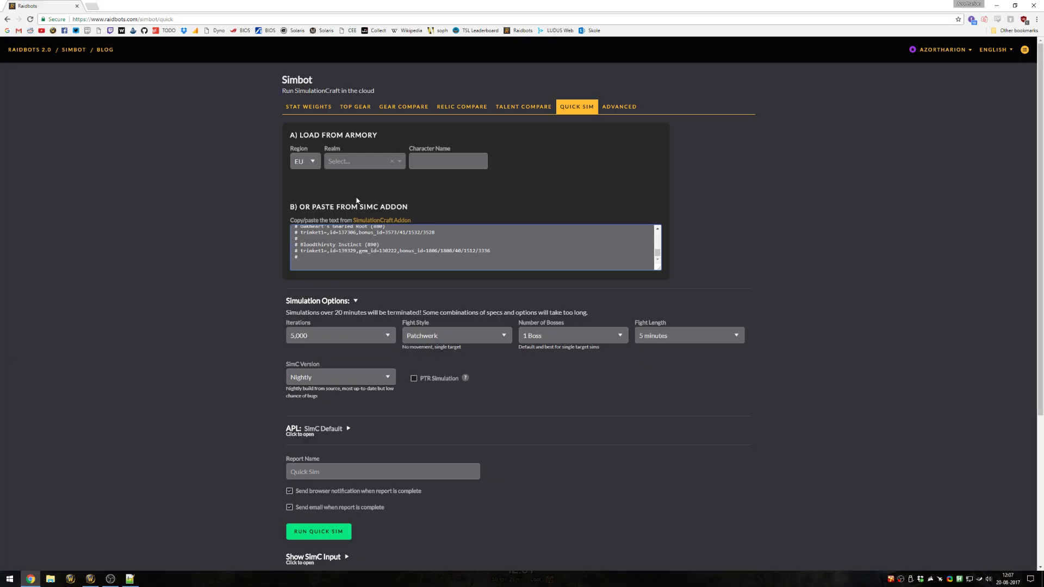
pyautogui.scroll(-2, 350, 293)
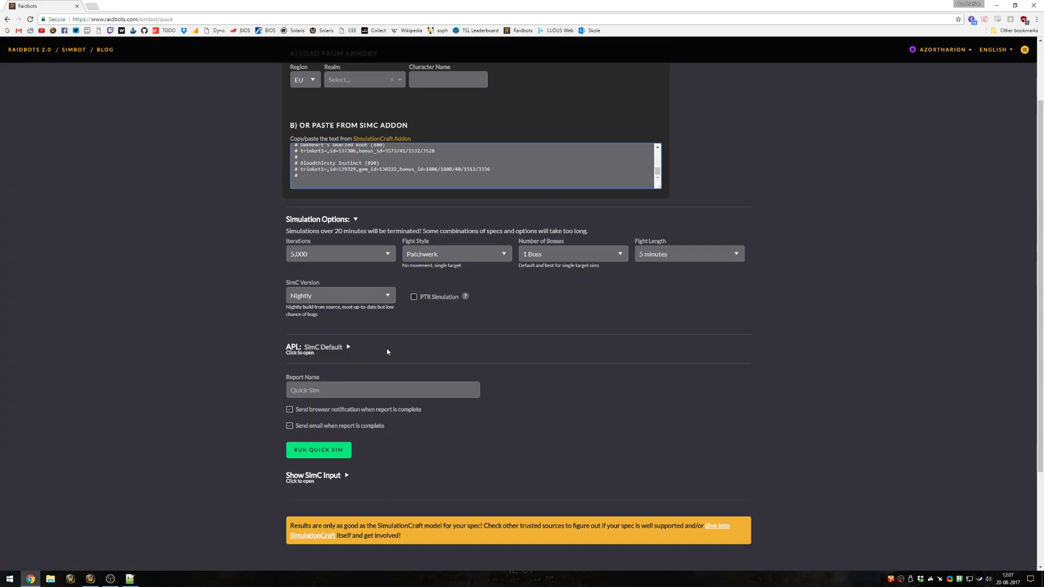
# Check the Fight Length options, leaving it at 5 minutes
pyautogui.click(680, 258)
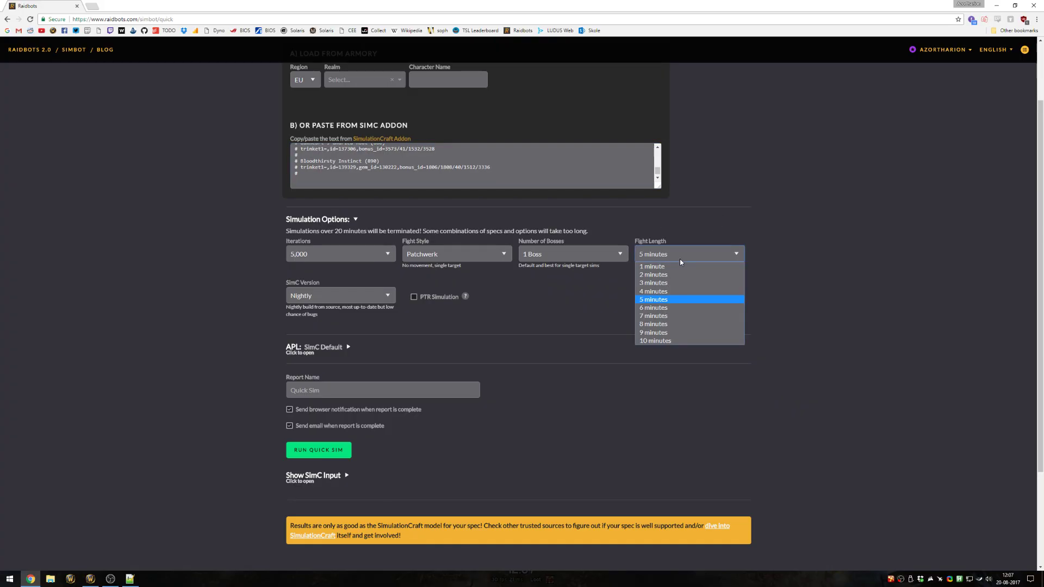
pyautogui.click(669, 253)
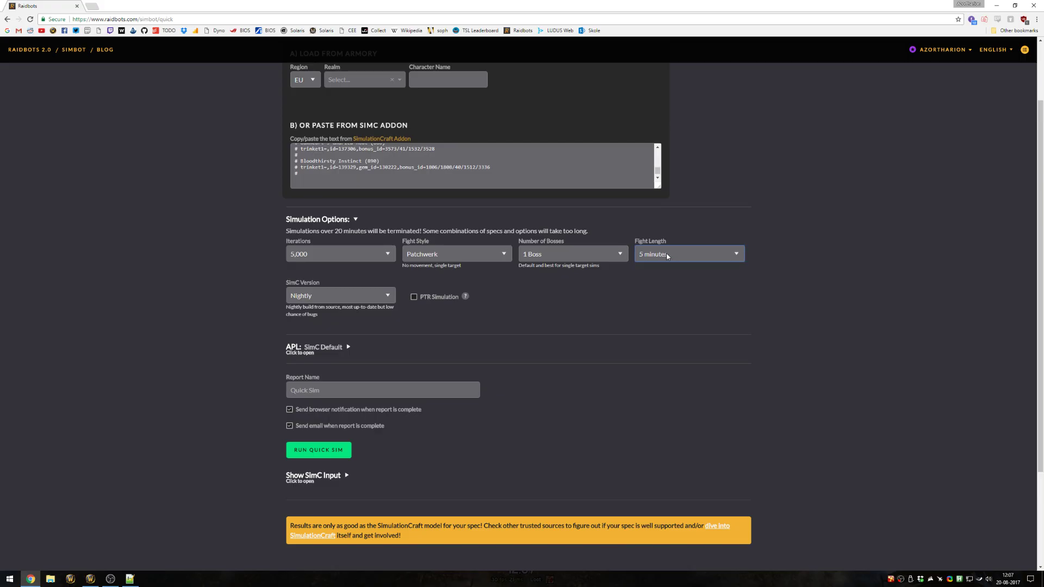
pyautogui.click(668, 254)
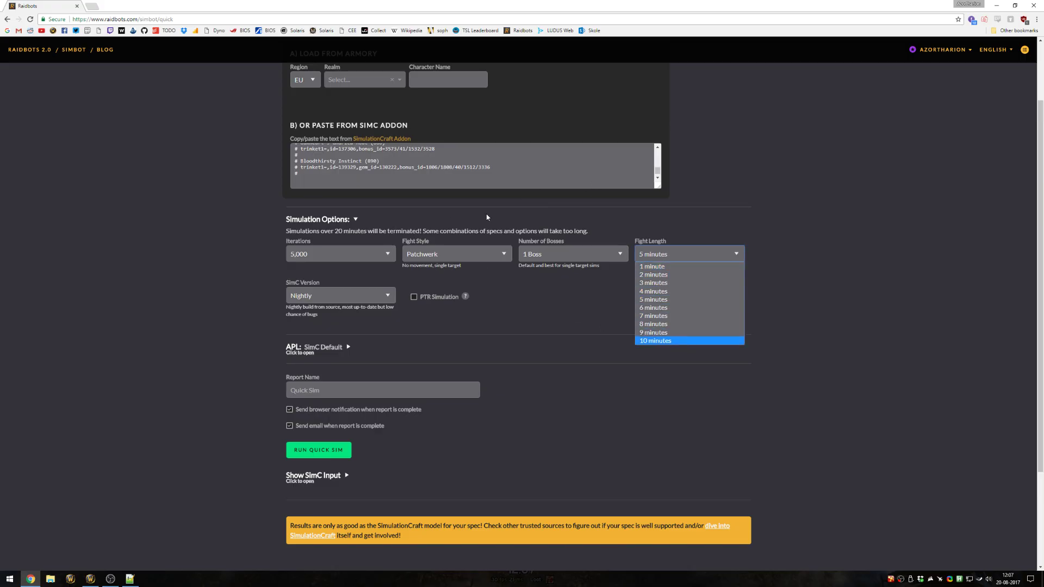
# Delete the stray typed text from the SimC box and select all of it
pyautogui.click(322, 187)
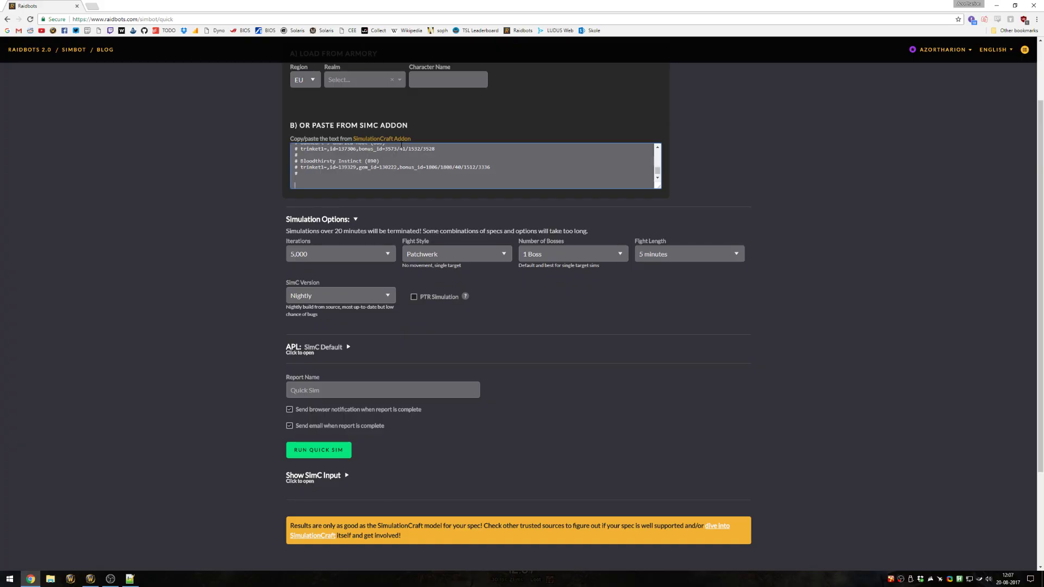
pyautogui.write('ma')
pyautogui.press('BackSpace')
pyautogui.press('BackSpace')
pyautogui.press('BackSpace')
pyautogui.press('BackSpace')
pyautogui.hotkey('ctrl', 'a')
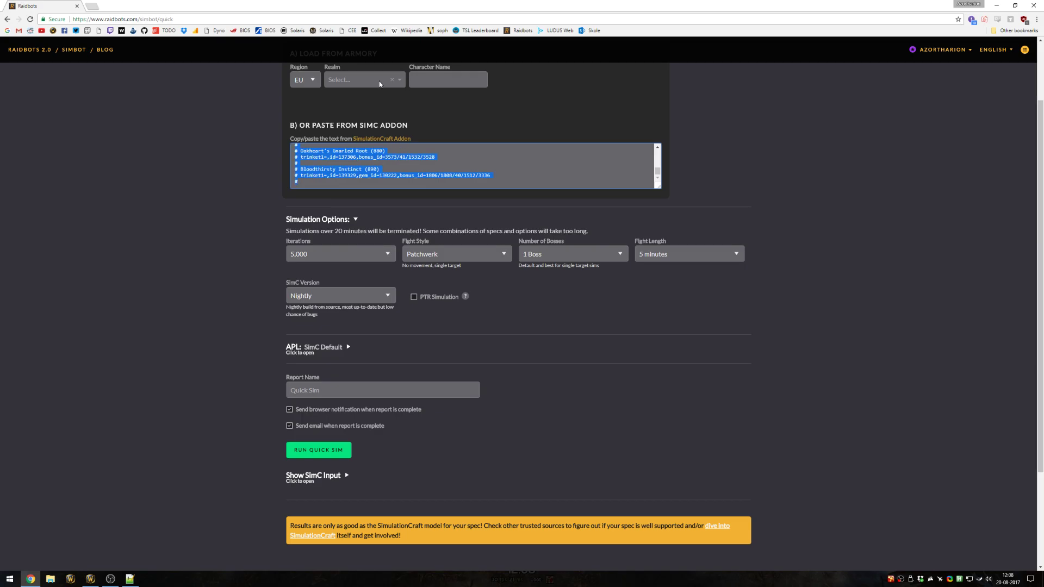
pyautogui.scroll(2, 343, 194)
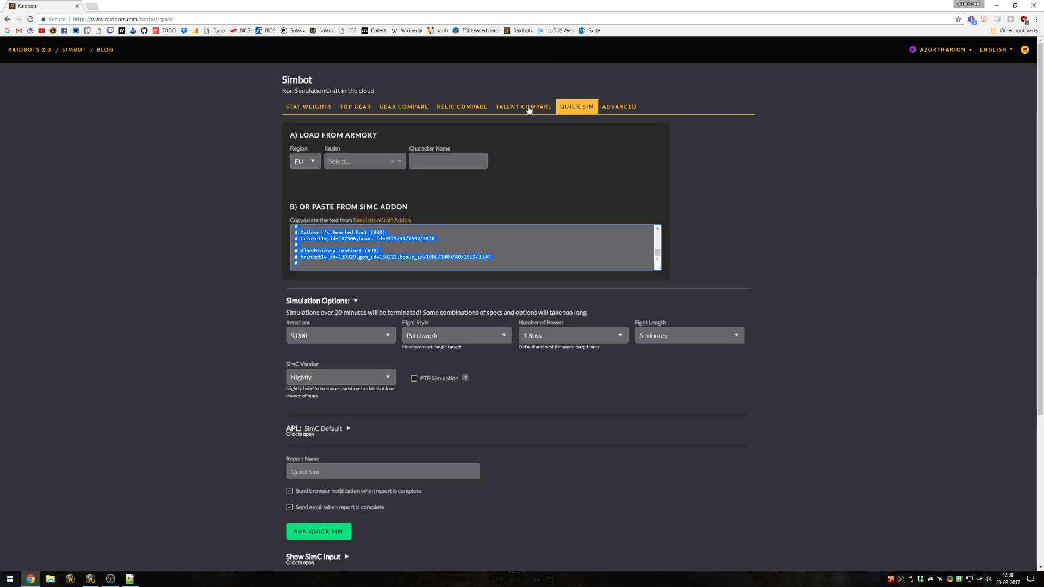
# Paste the hunter's SimC text into the Advanced sim input
pyautogui.click(629, 113)
pyautogui.hotkey('ctrl', 'a')
pyautogui.hotkey('ctrl', 'v')
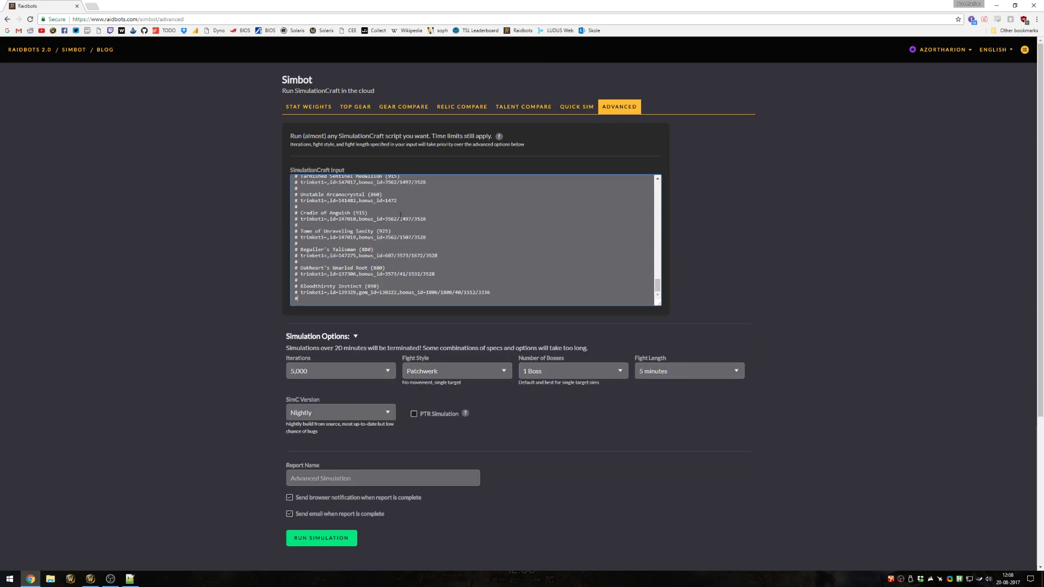
pyautogui.scroll(5, 408, 233)
pyautogui.scroll(10, 408, 233)
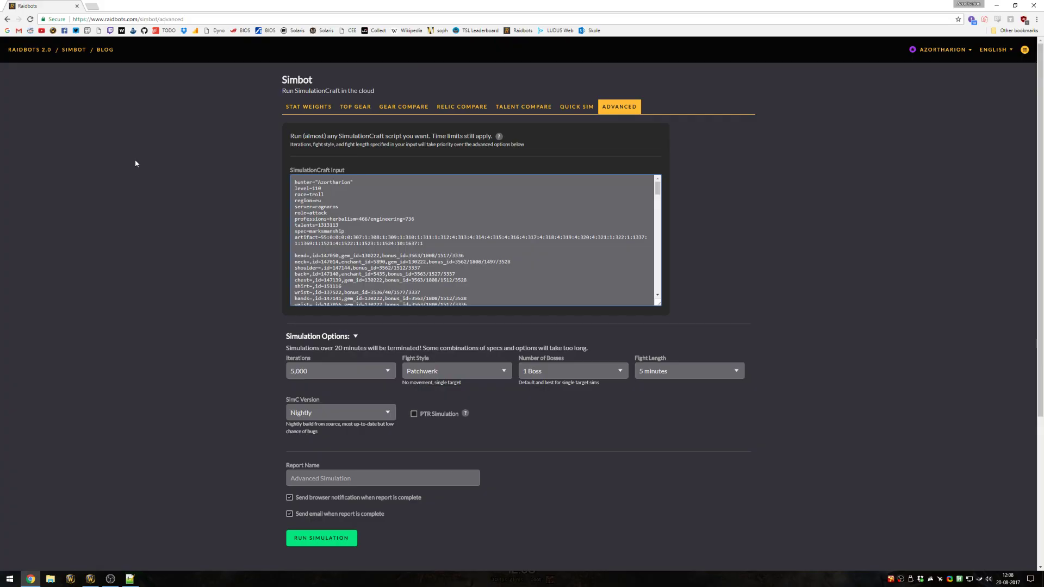
pyautogui.scroll(-10, 392, 267)
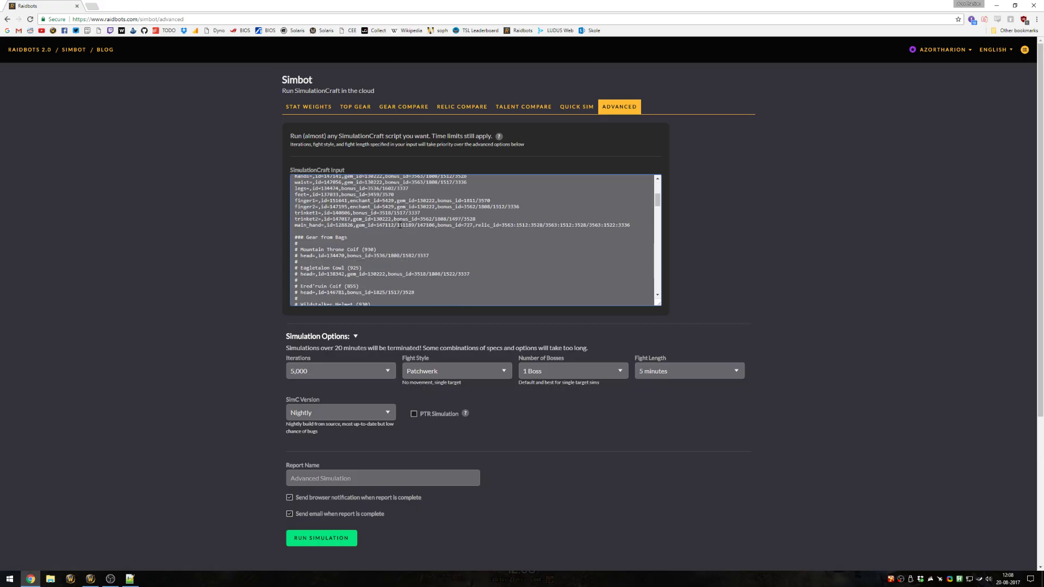
pyautogui.scroll(-12, 392, 266)
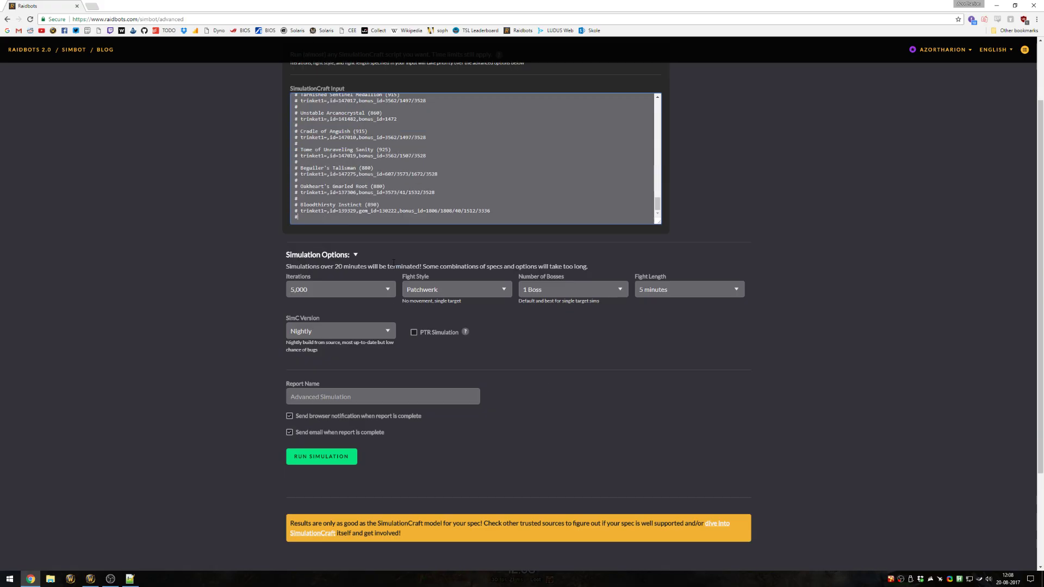
# Append max_time=210 and vary_combat_length=0.05 lines to the end of the SimC text
pyautogui.press('Return')
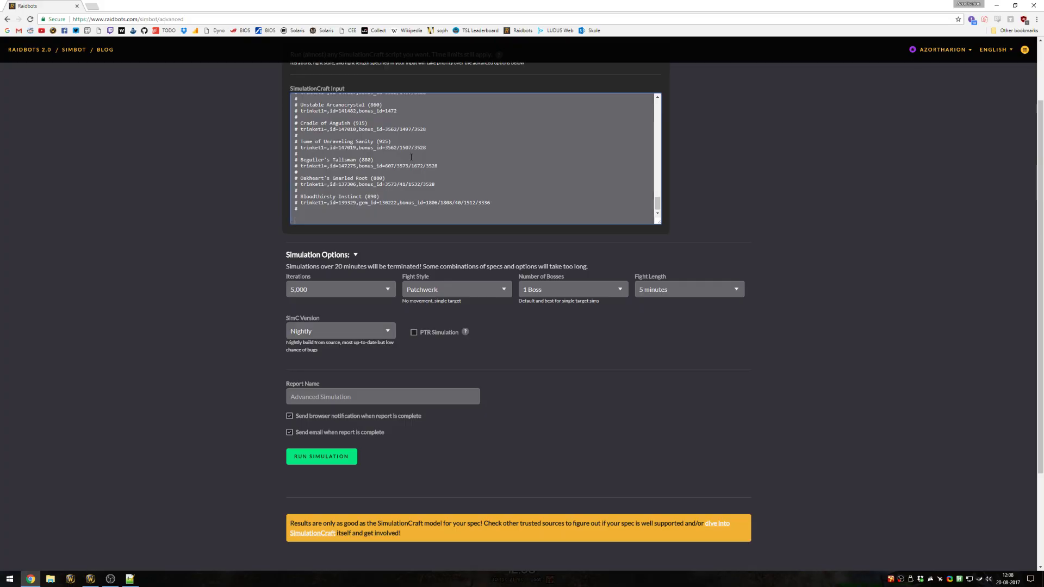
pyautogui.scroll(2, 116, 252)
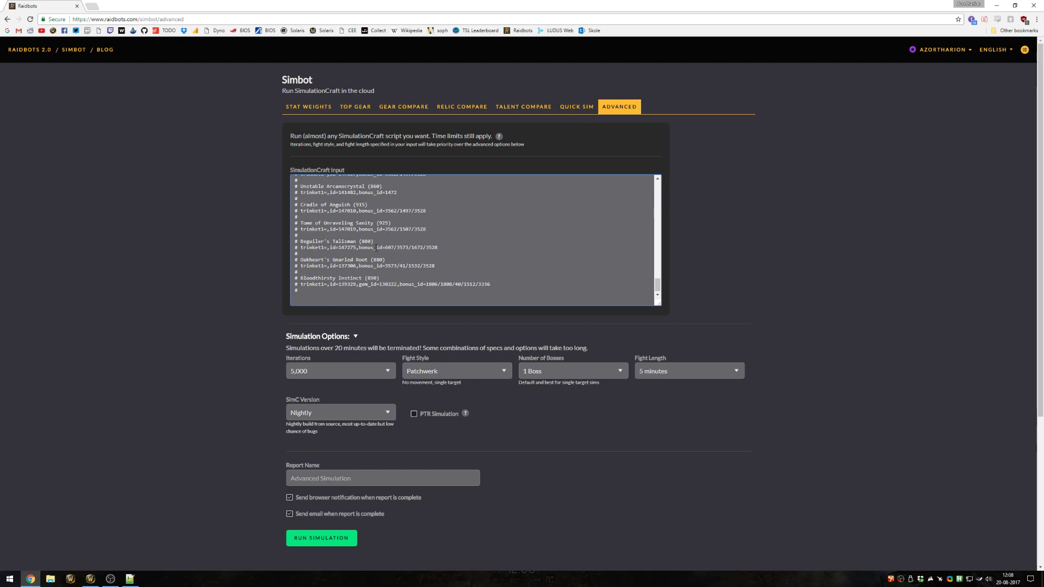
pyautogui.write('max_time')
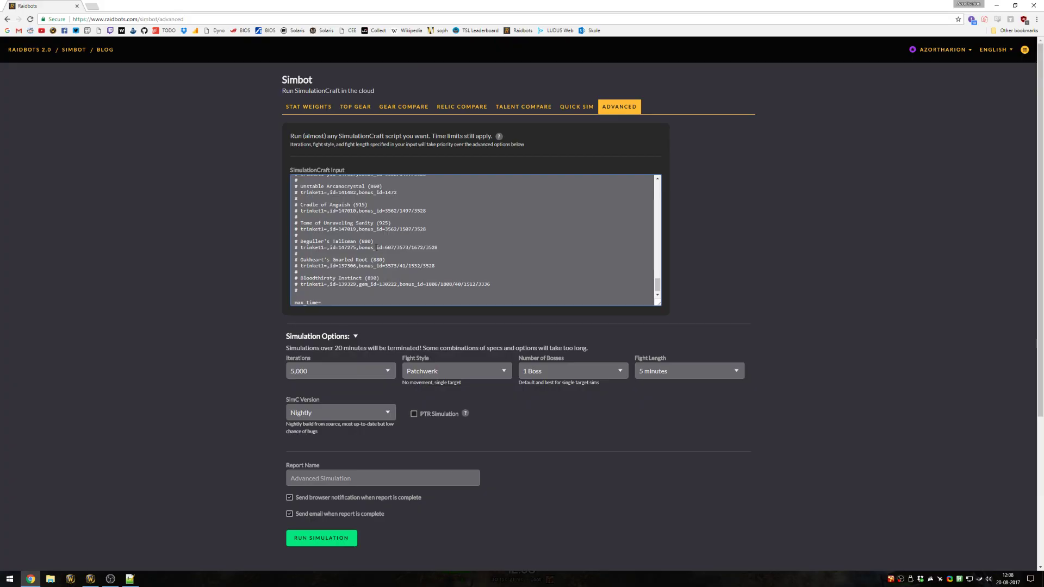
pyautogui.write('=210')
pyautogui.press('Return')
pyautogui.write('vary')
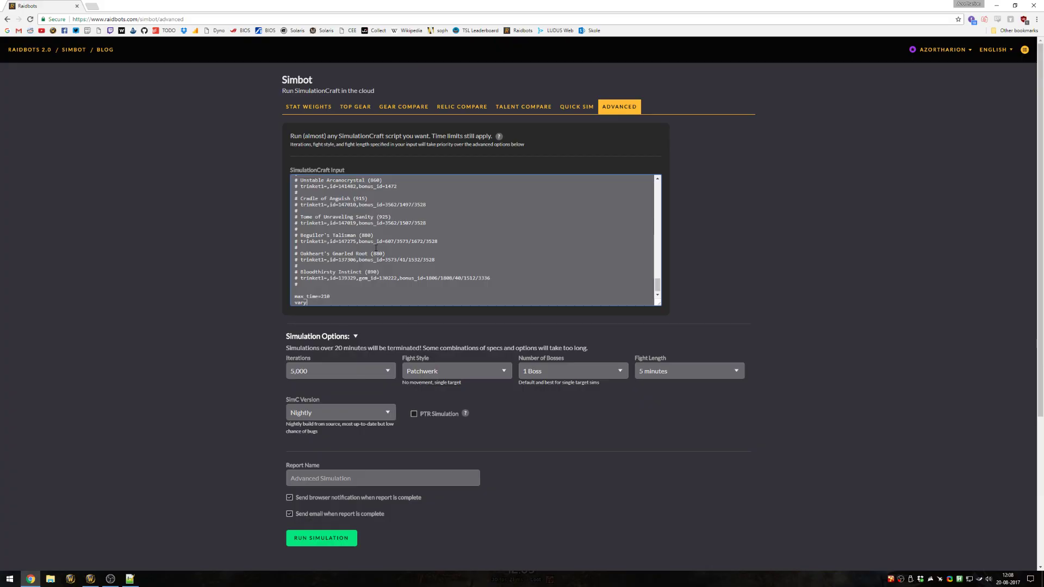
pyautogui.write('_combat_length=')
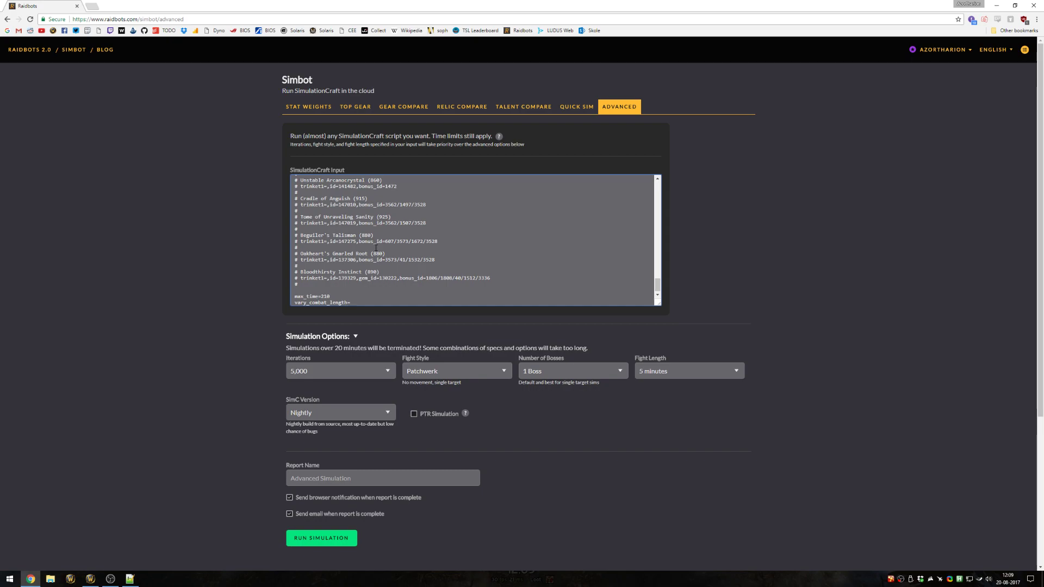
pyautogui.write('0.05')
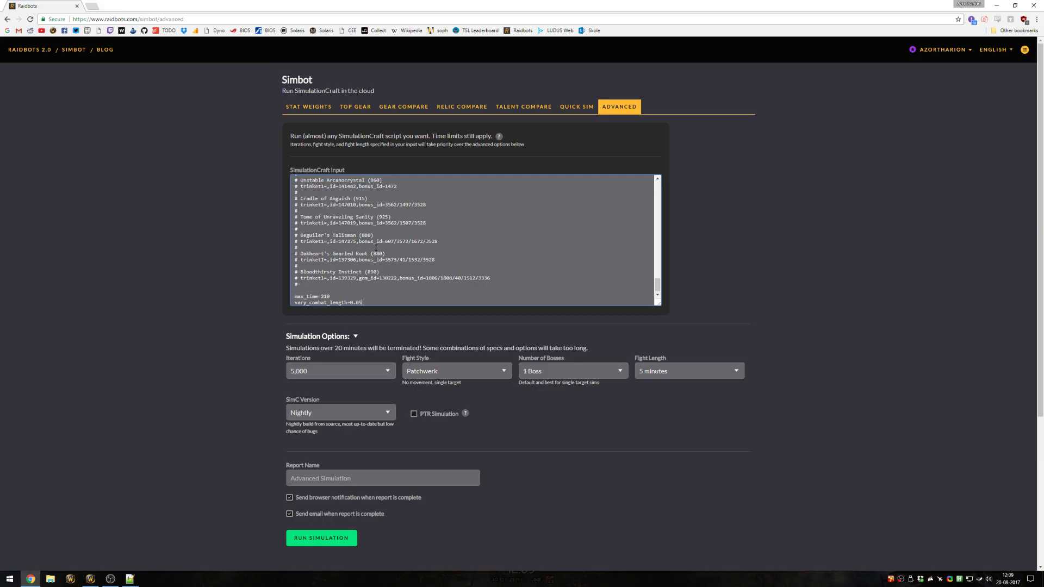
# Run the Advanced sim, reaching 1,508,487 DPS over 210-second fights, and return to Simbot
pyautogui.click(324, 541)
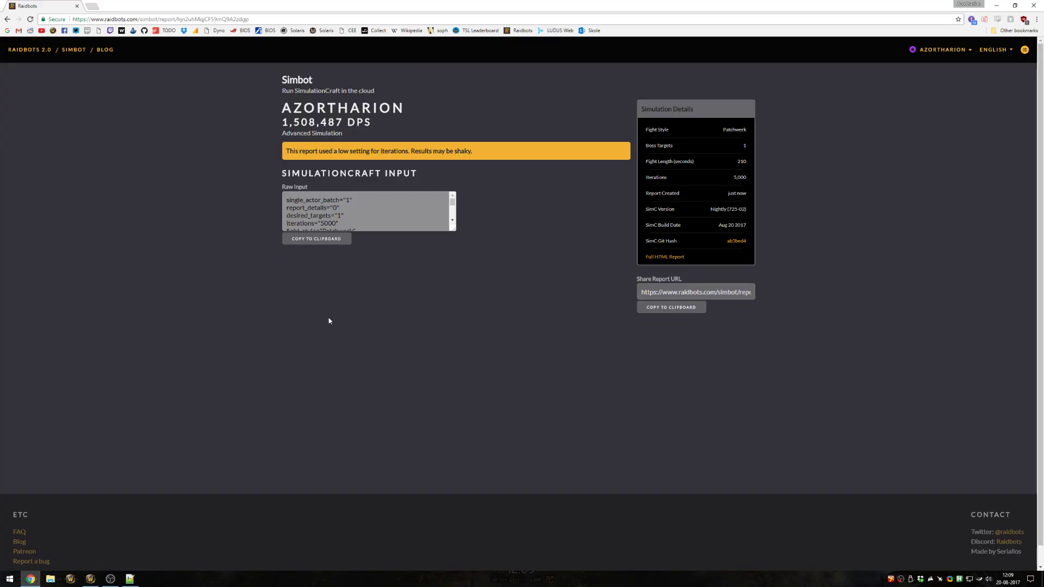
pyautogui.click(39, 49)
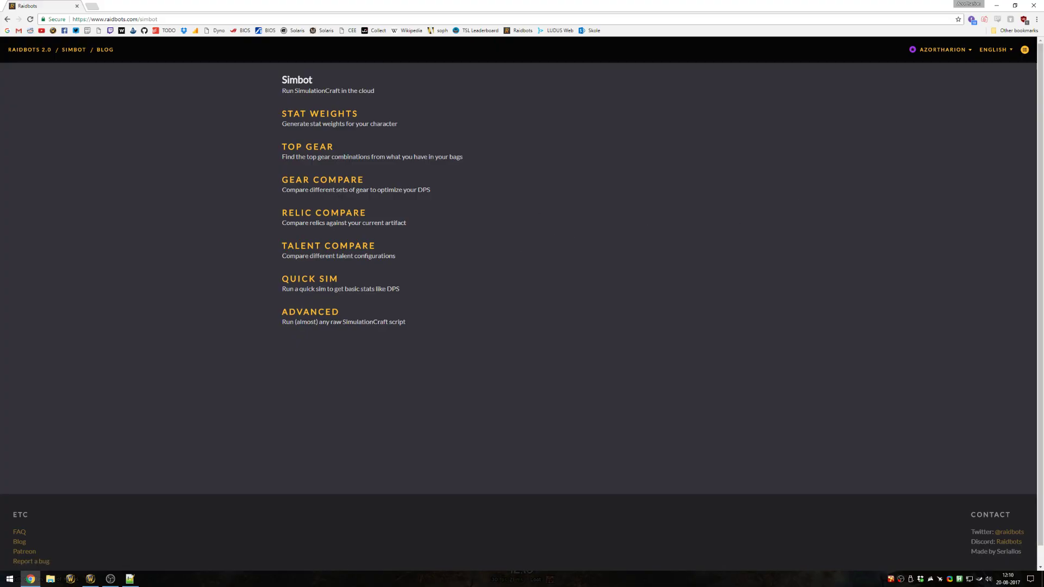
pyautogui.hotkey('alt', 'Tab')
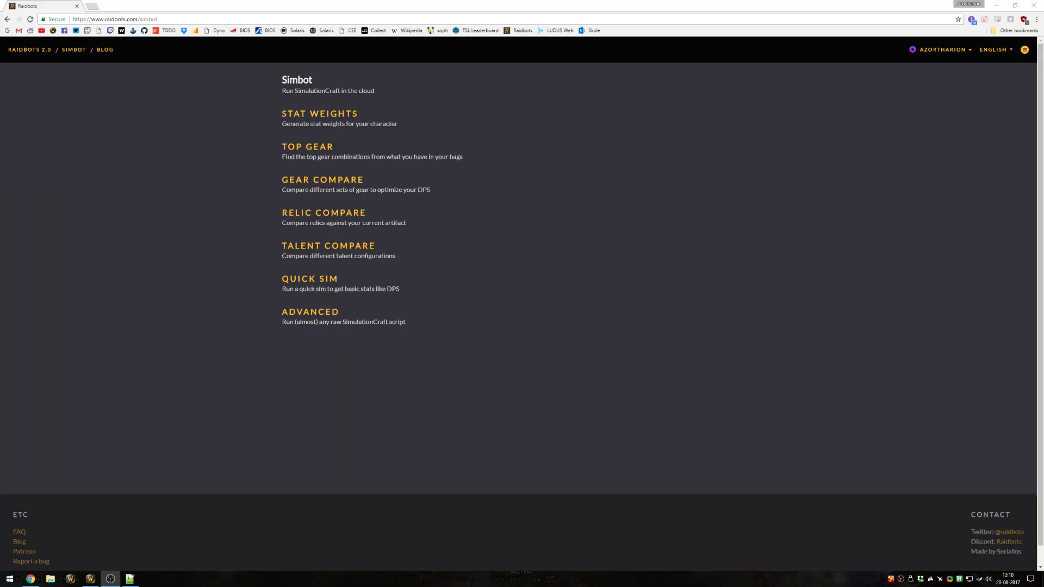